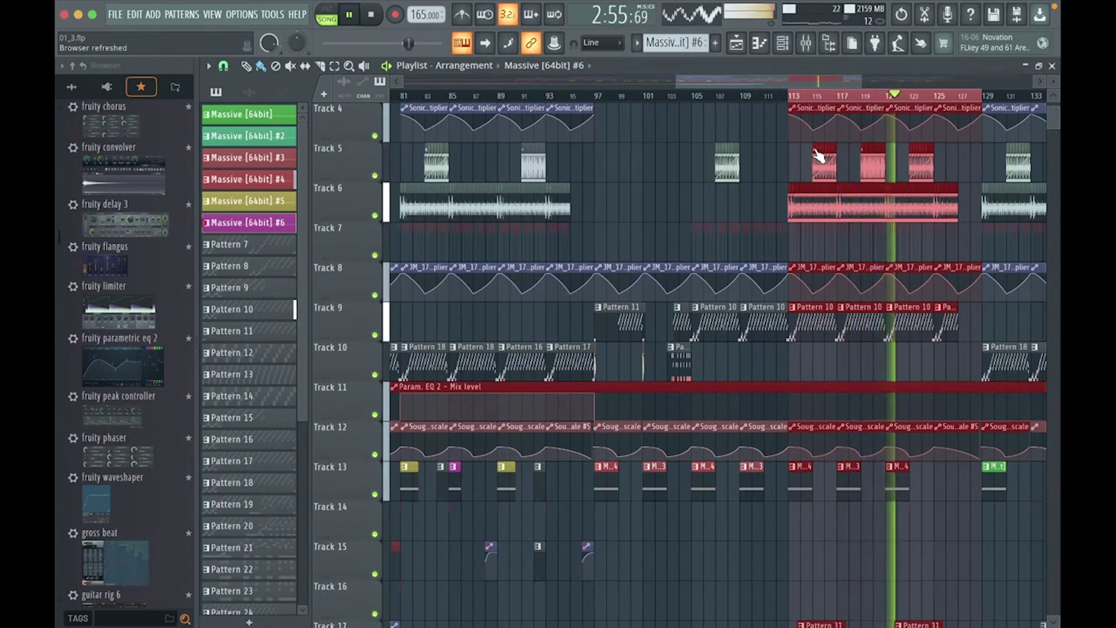
Stop playback and select the time range from bar 81 to bar 97 in the playlist.
key(space)
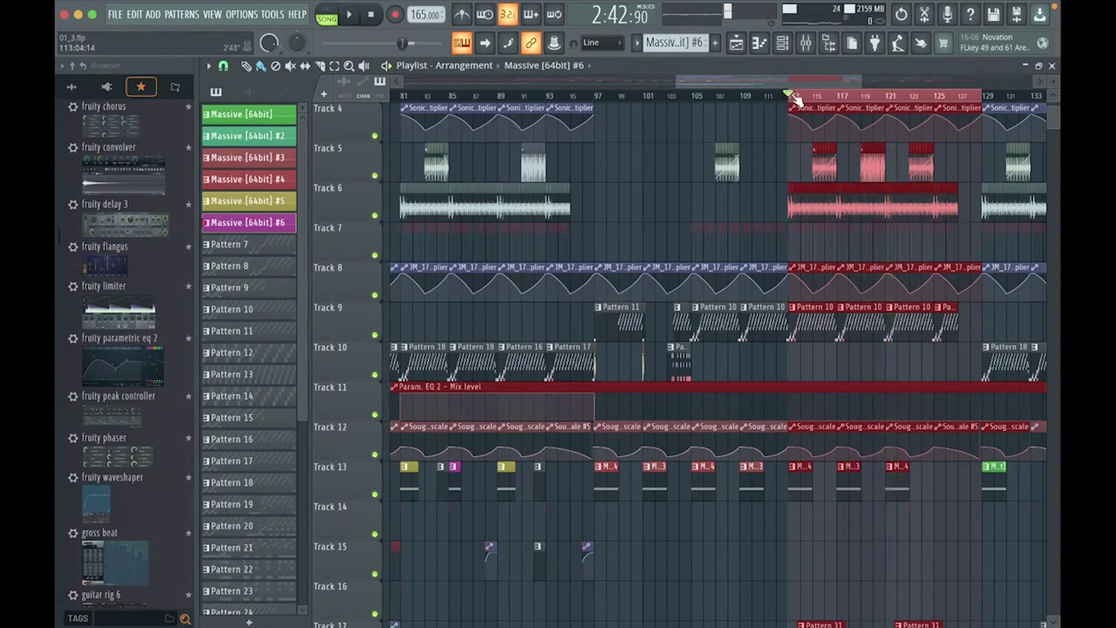
drag(798, 79, 736, 79)
click(608, 96)
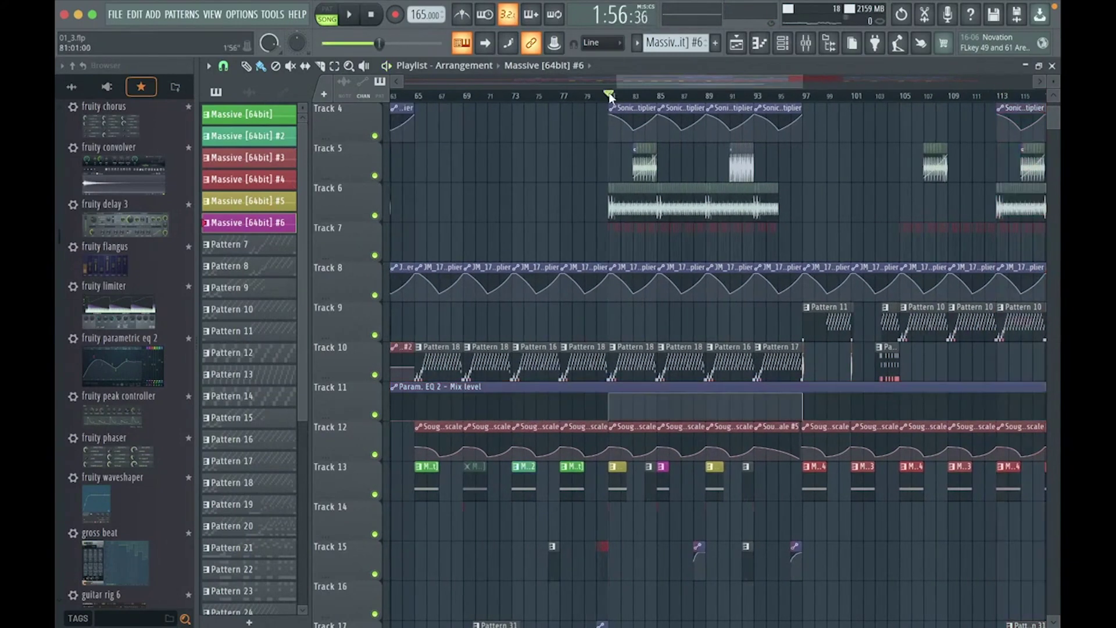
drag(608, 96, 803, 99)
right_click(839, 142)
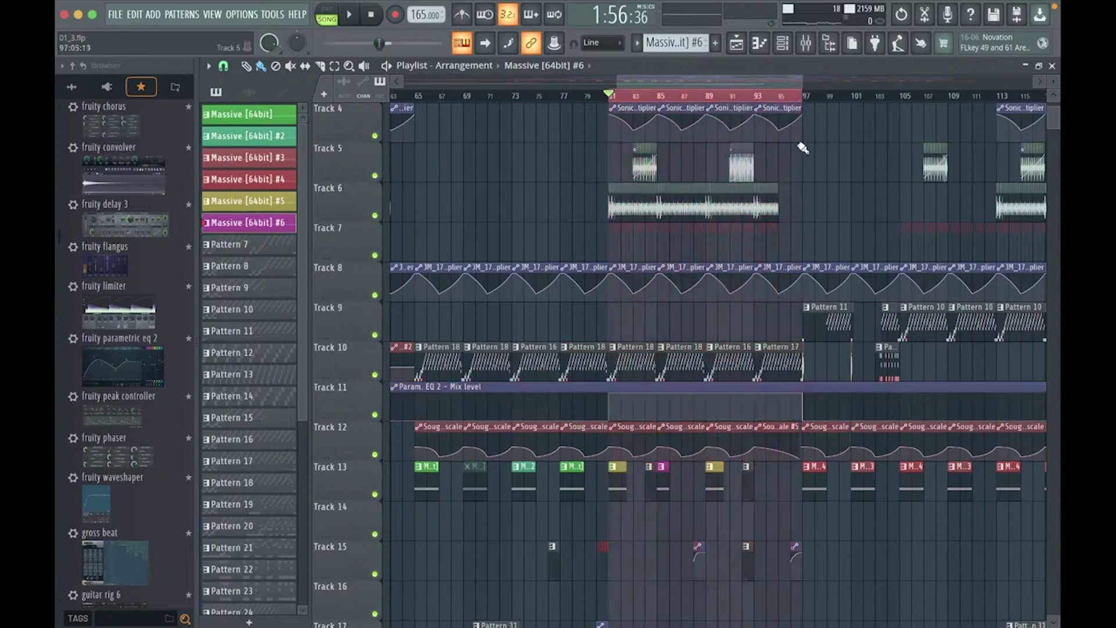
Open the Massive #5 clip at bar 81 on Track 13 in the piano roll.
scroll(705, 150, down, 3)
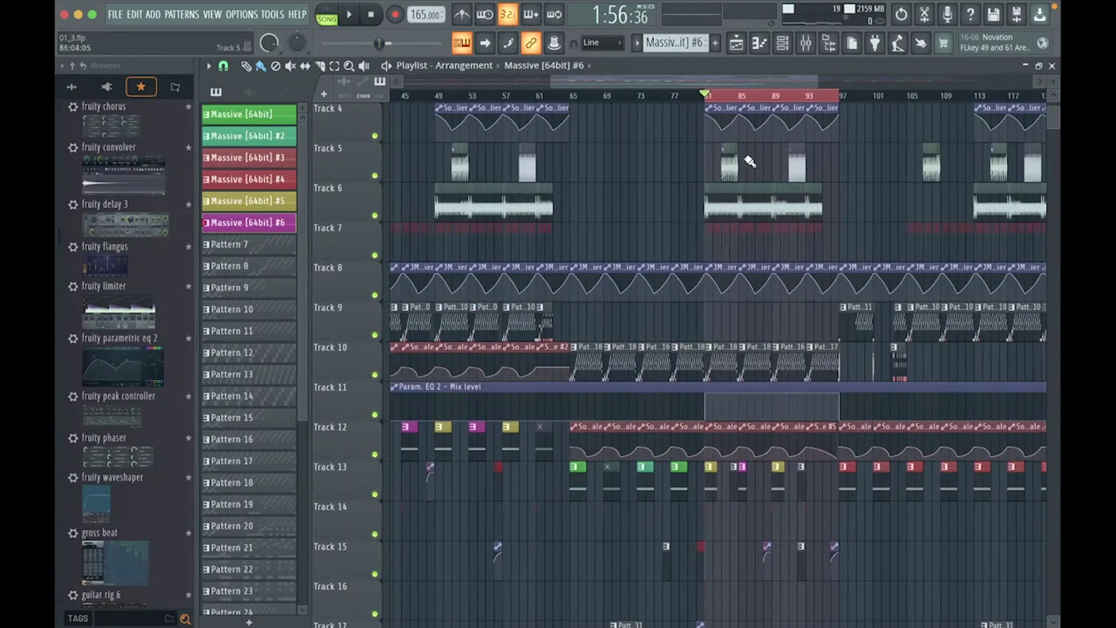
scroll(750, 162, up, 4)
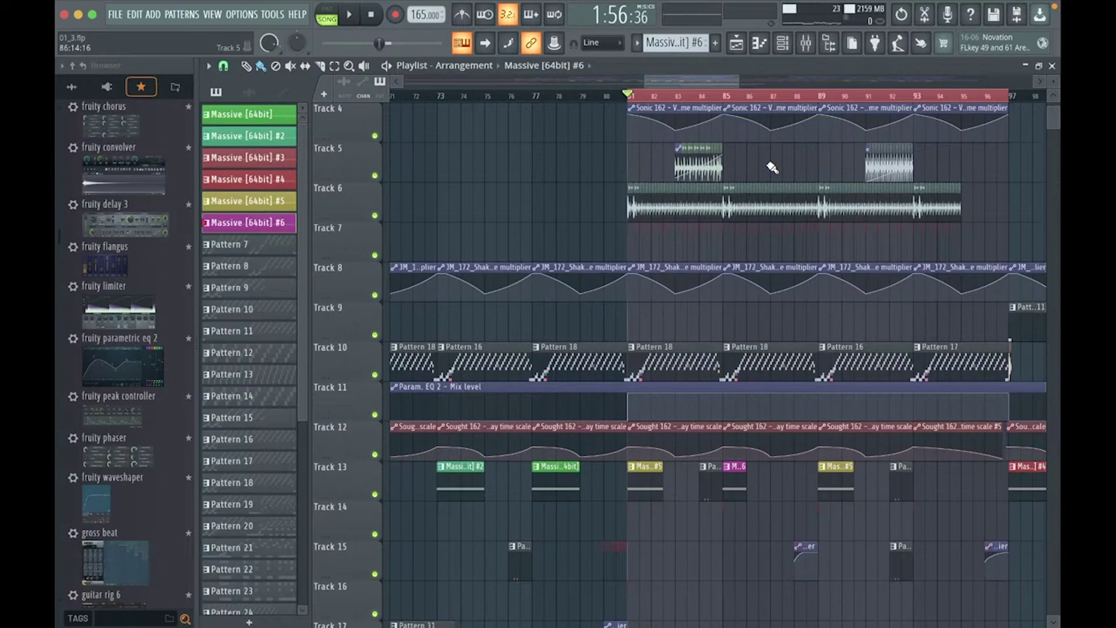
scroll(772, 168, down, 2)
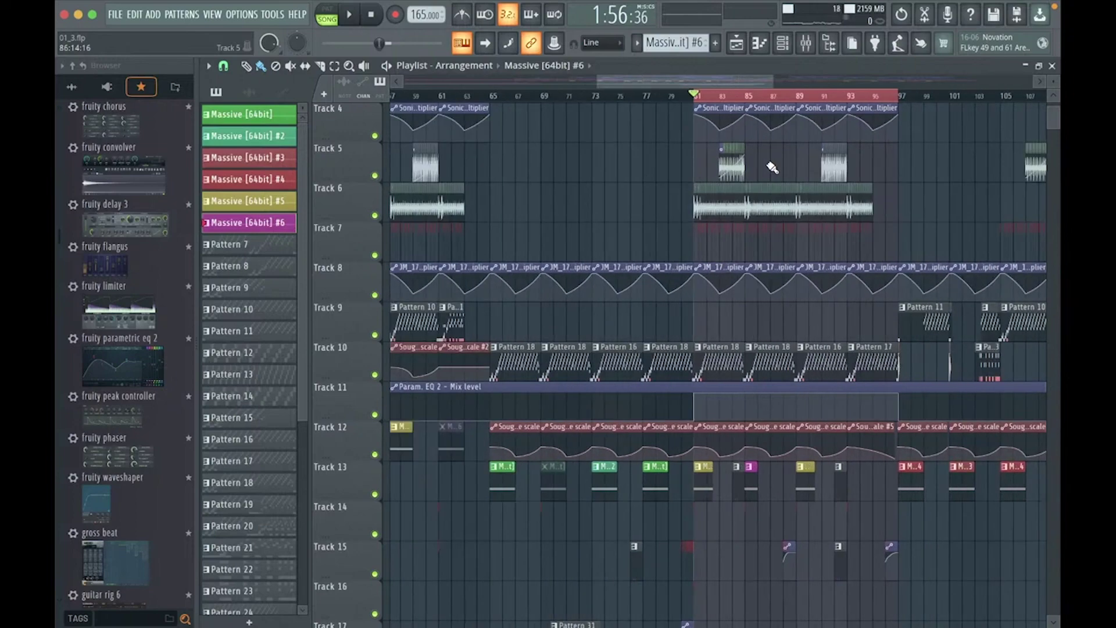
scroll(772, 168, up, 2)
scroll(760, 167, up, 3)
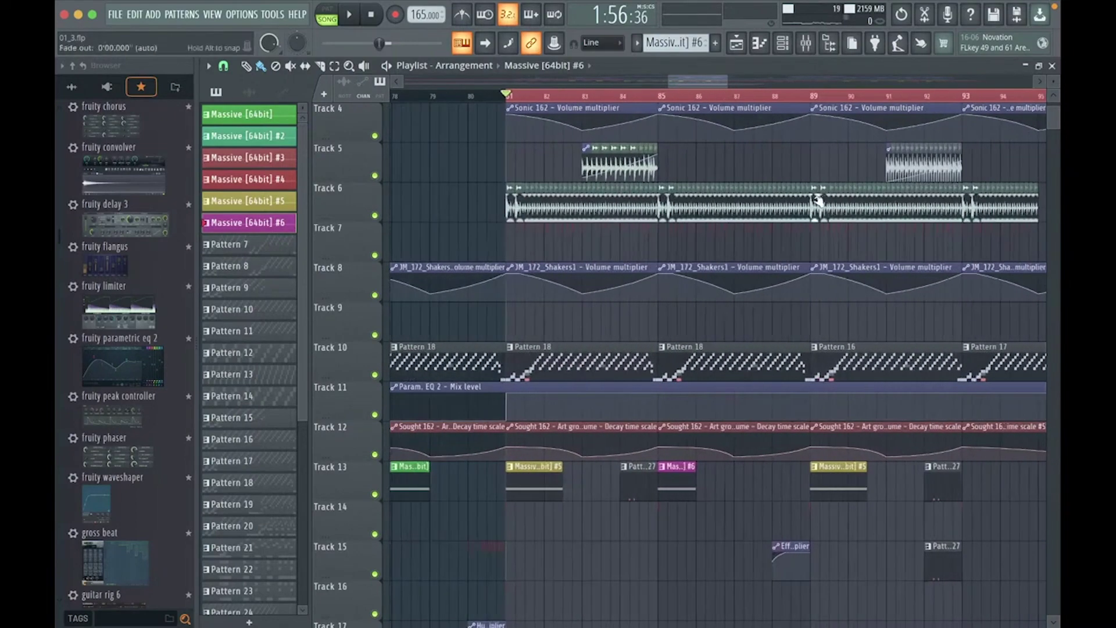
scroll(685, 204, down, 1)
scroll(407, 332, down, 2)
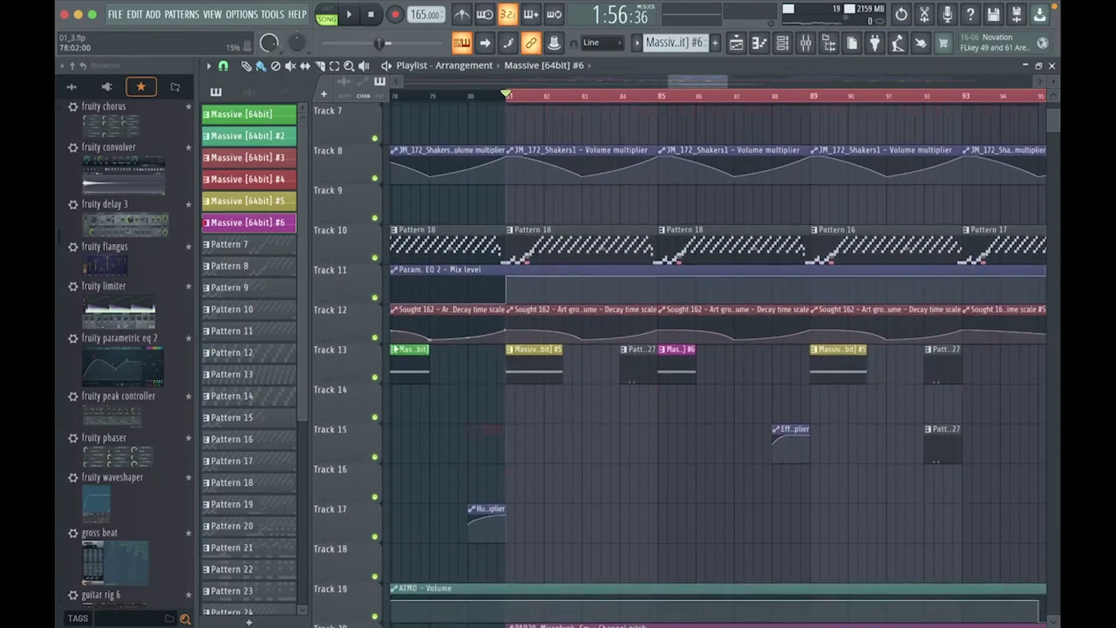
double_click(546, 360)
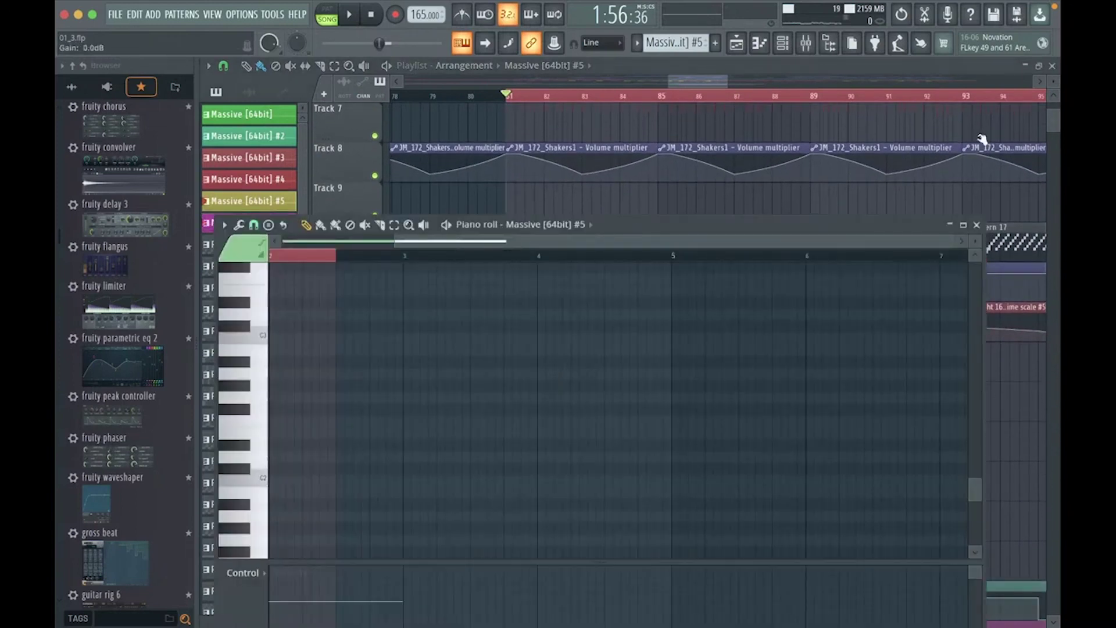
Close the playlist and piano roll, and open the Massive #5 synth from the channel rack.
click(1052, 67)
click(977, 225)
click(787, 44)
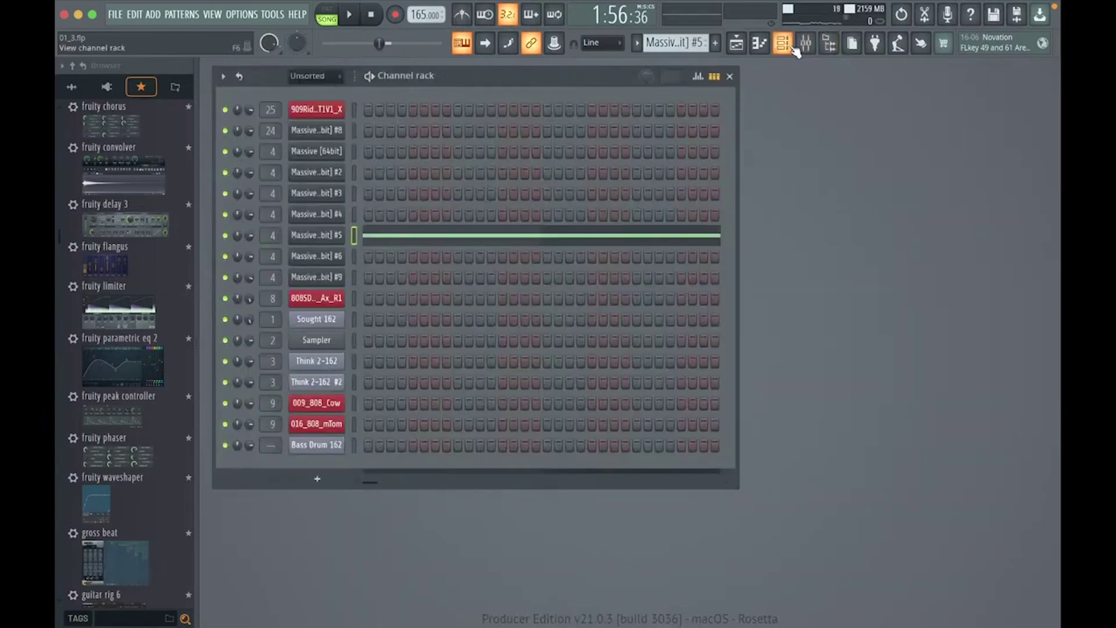
click(316, 235)
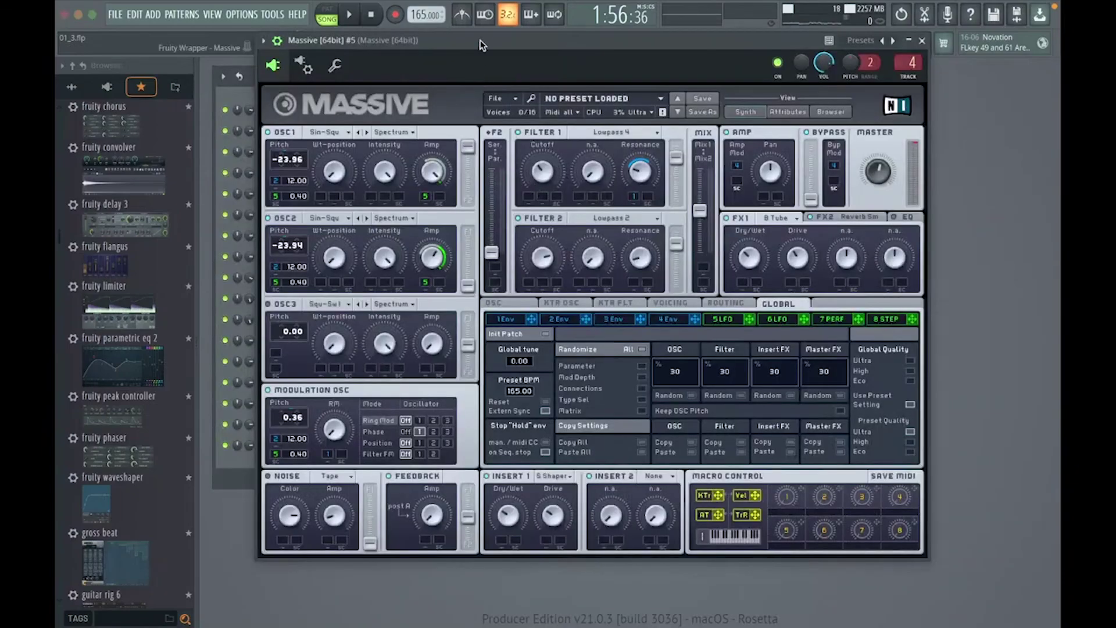
drag(481, 45, 470, 94)
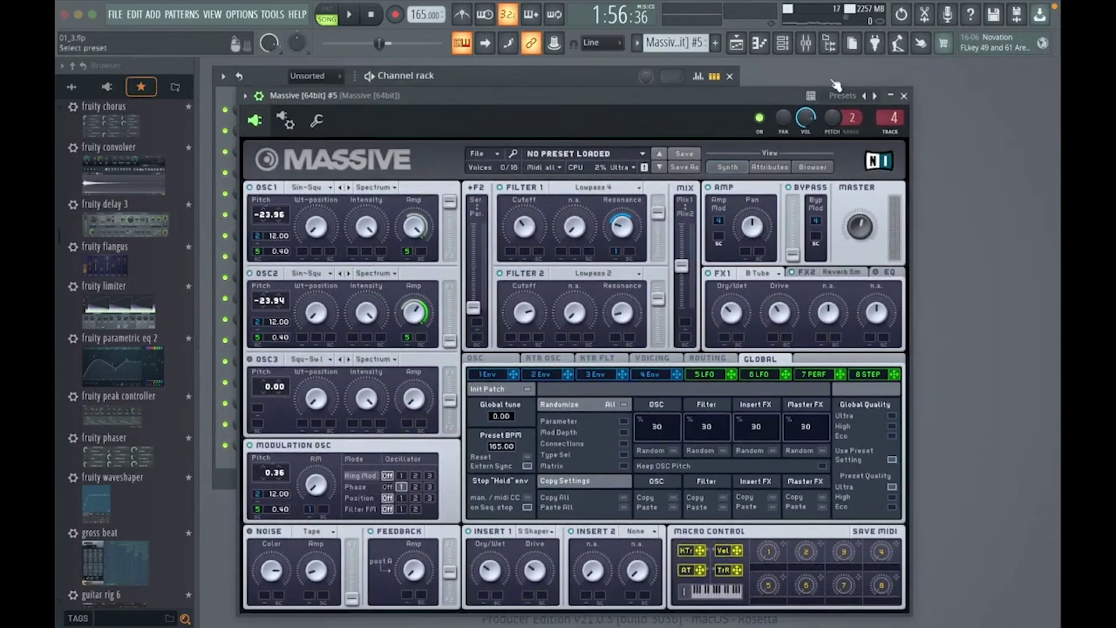
Show the mixer beside the Massive #5 synth and select the Master track.
click(807, 44)
drag(741, 95, 757, 391)
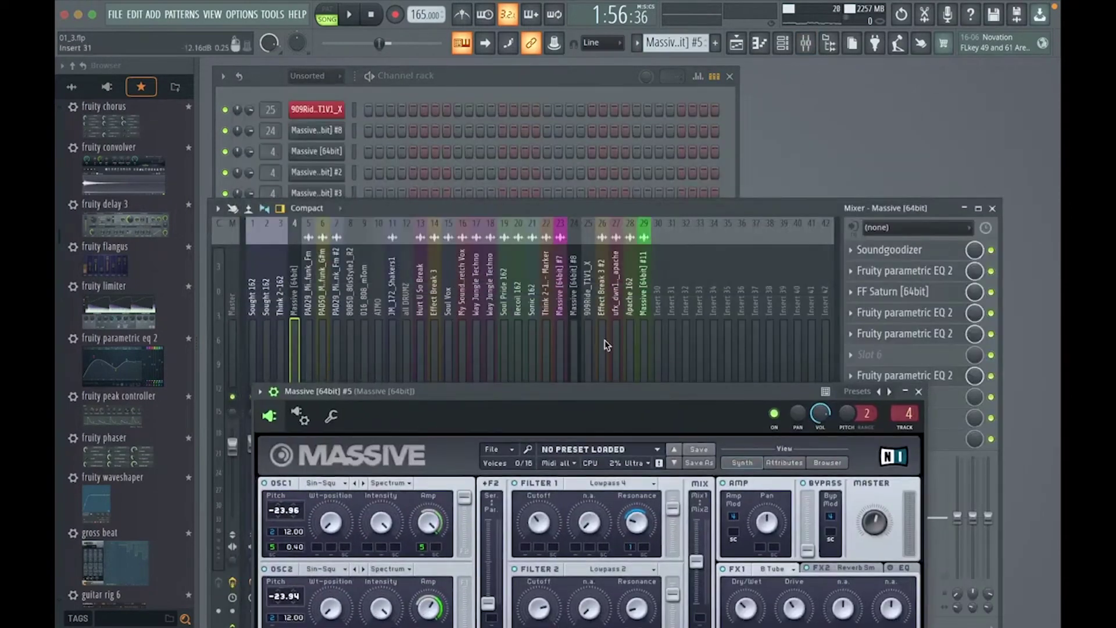
click(233, 300)
drag(449, 198, 455, 109)
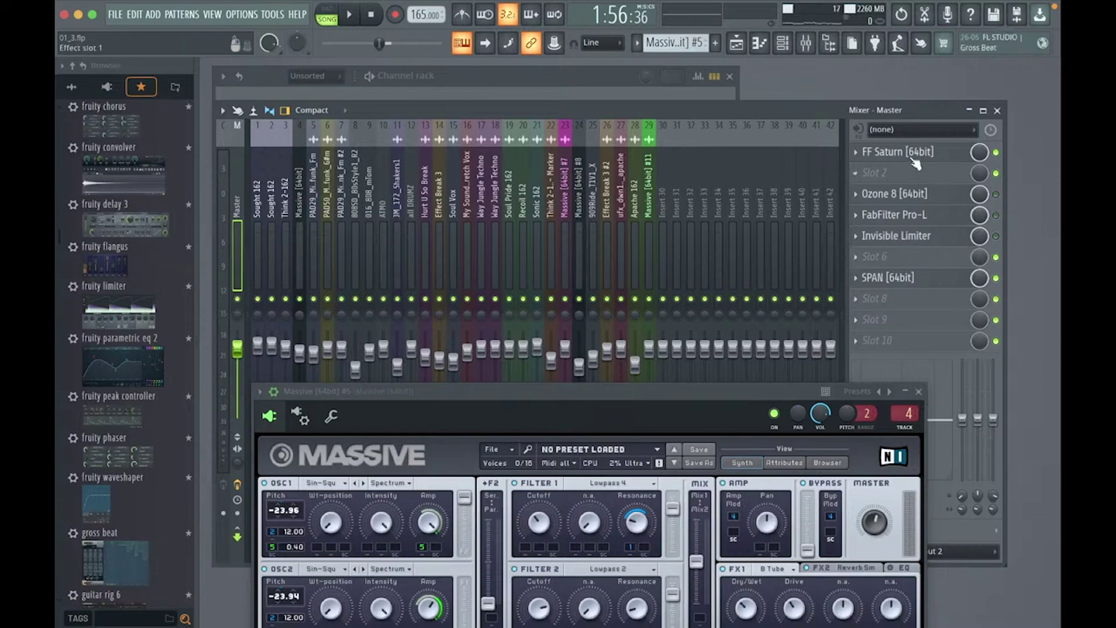
Inspect the FF Saturn settings in the Master track's first effect slot and close the plugin.
click(892, 152)
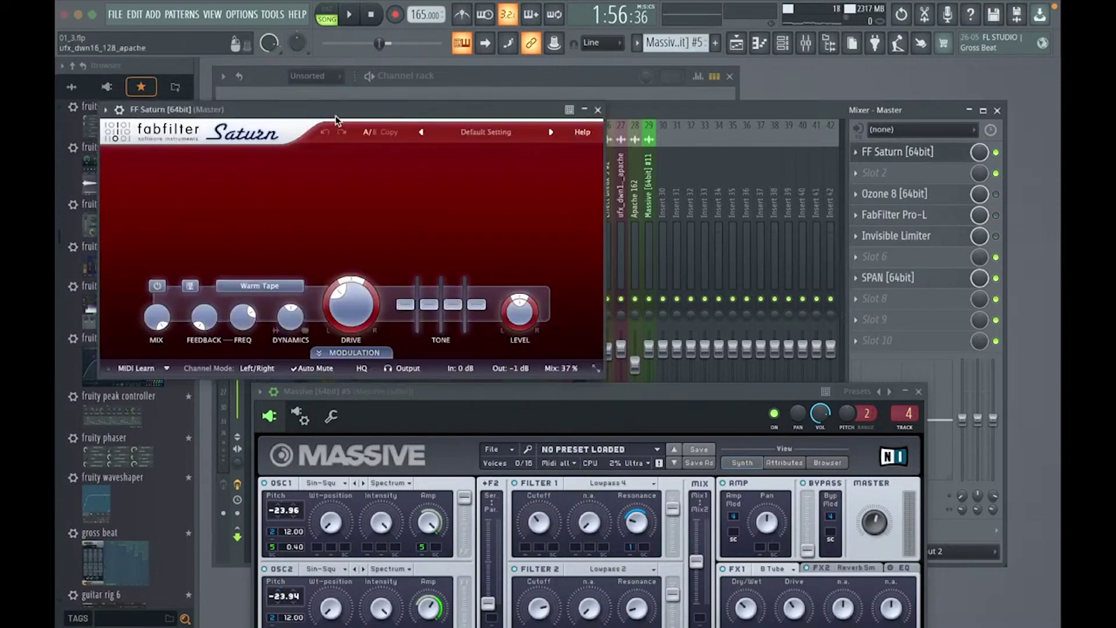
drag(336, 110, 435, 105)
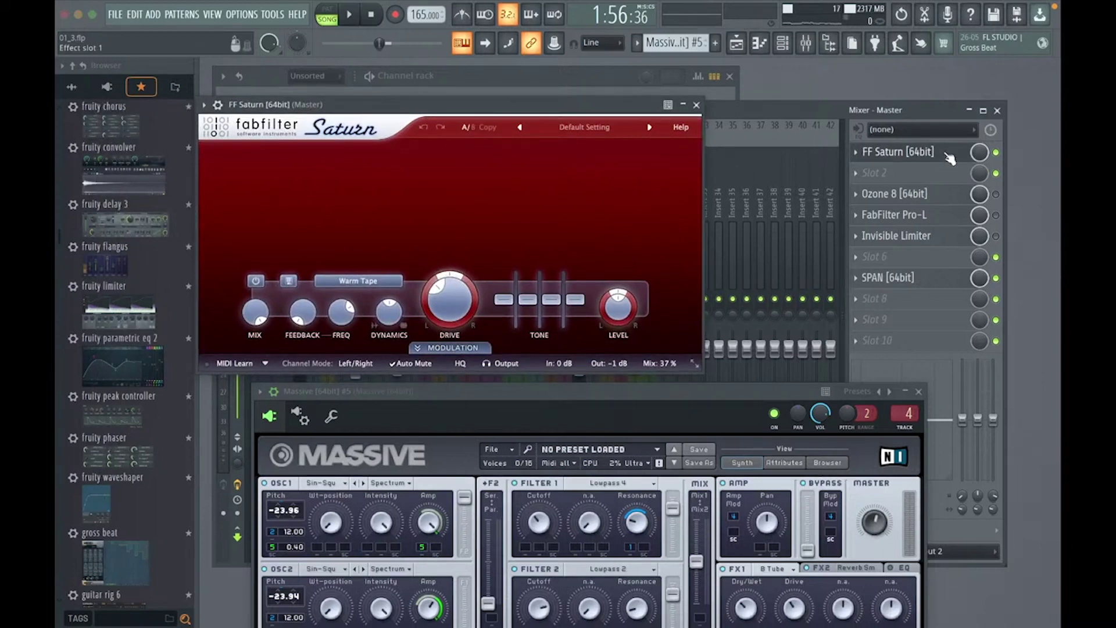
click(697, 105)
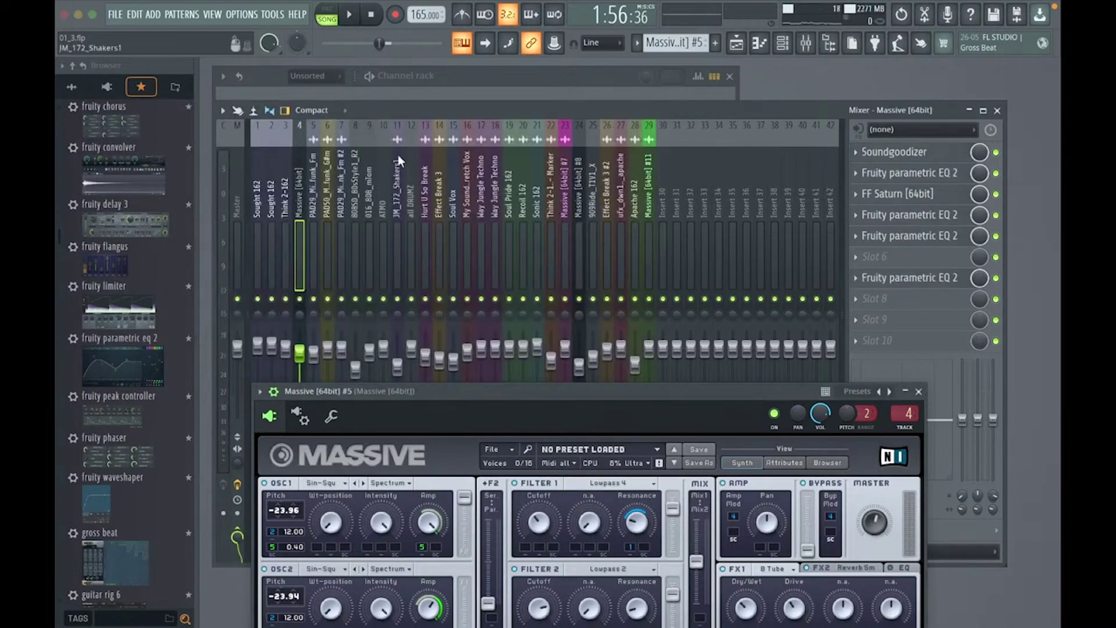
Arrange the Massive #5 synth and the mixer so the effect chain of mixer track 4 is visible beside the synth.
drag(468, 121, 482, 168)
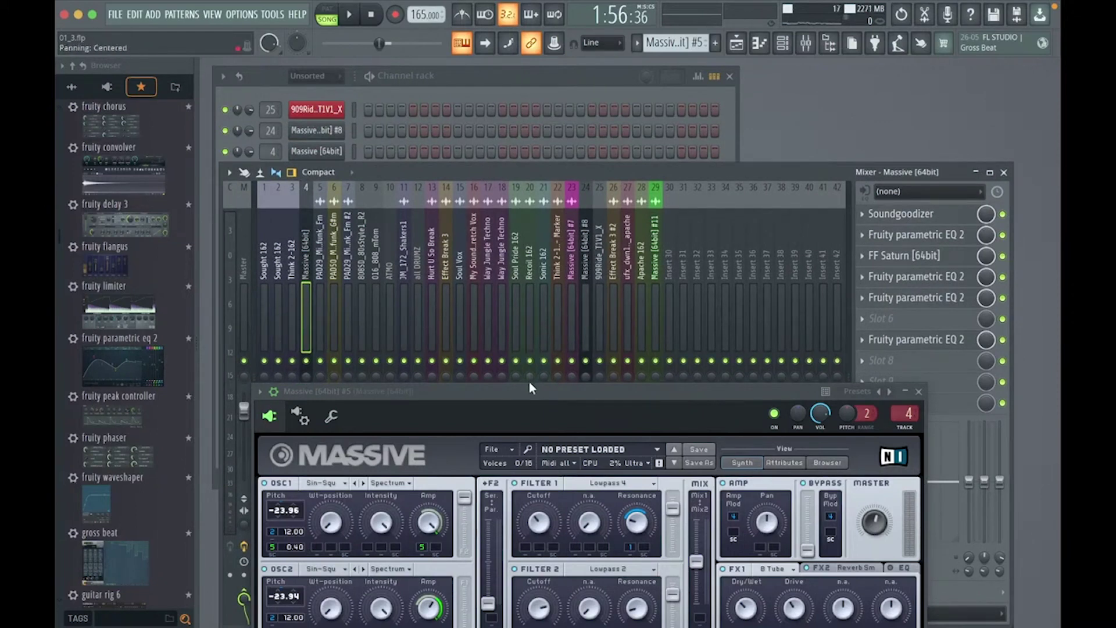
drag(523, 395, 553, 77)
key(ctrl+s)
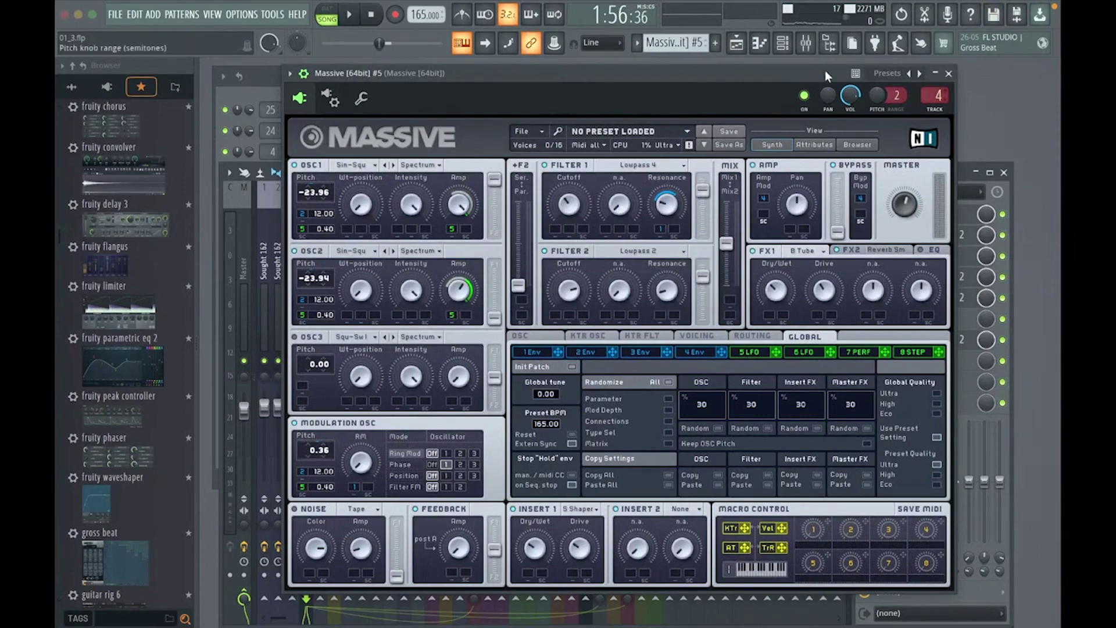
drag(796, 73, 724, 406)
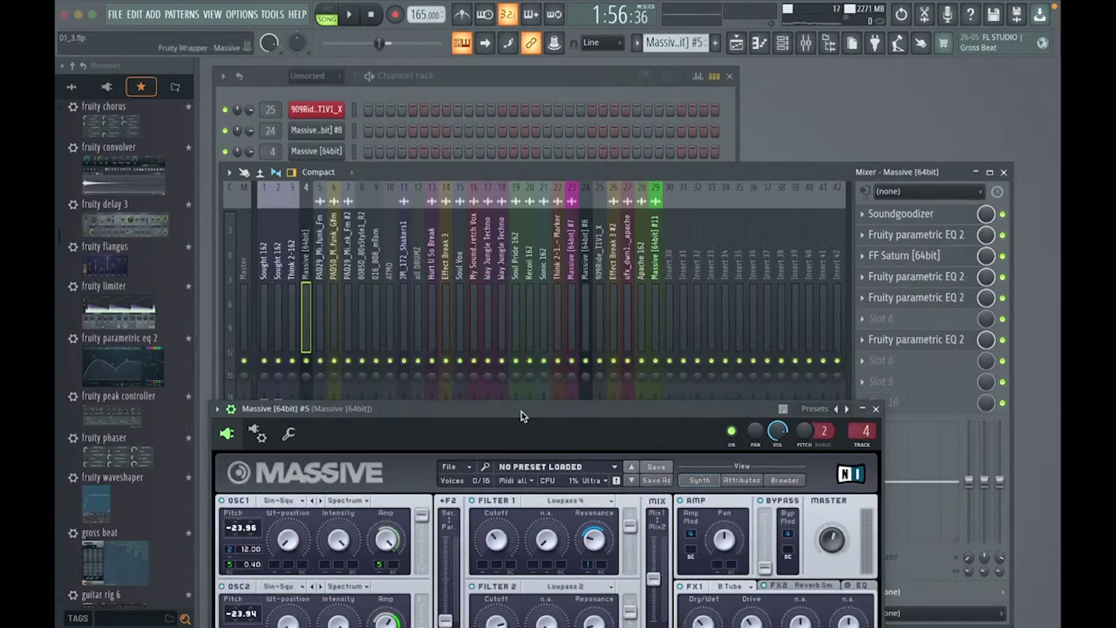
drag(521, 411, 536, 136)
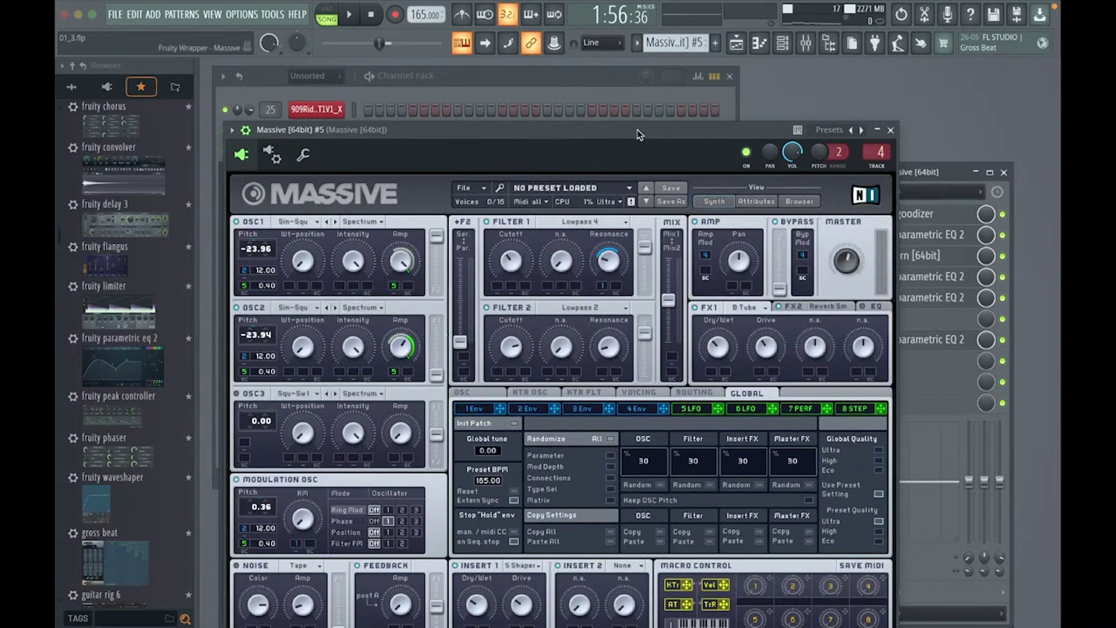
drag(700, 143, 490, 126)
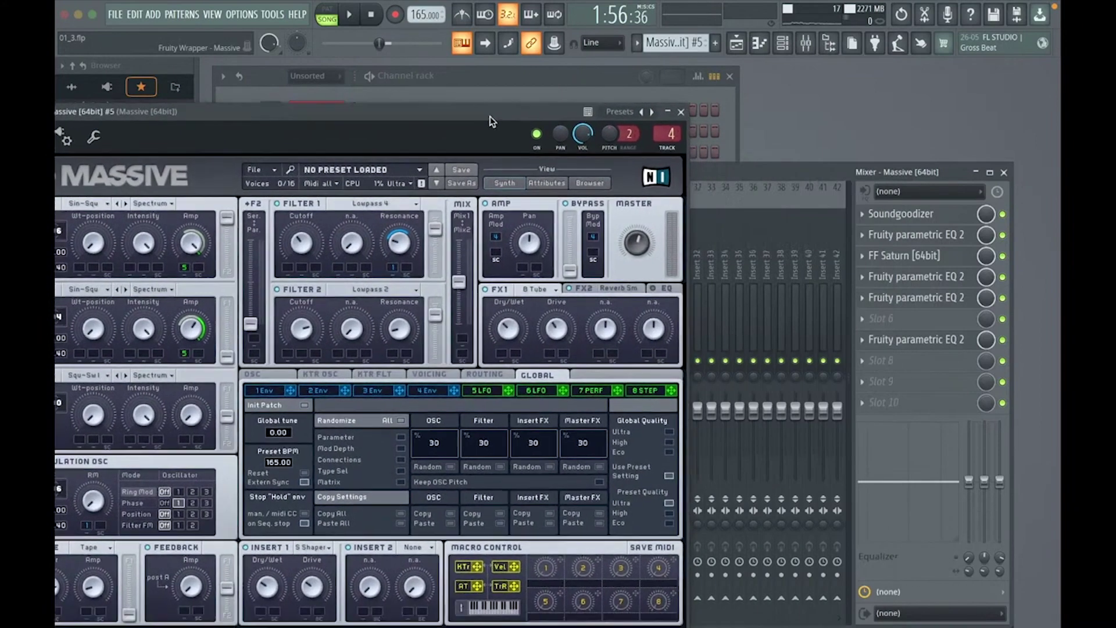
drag(936, 172, 858, 123)
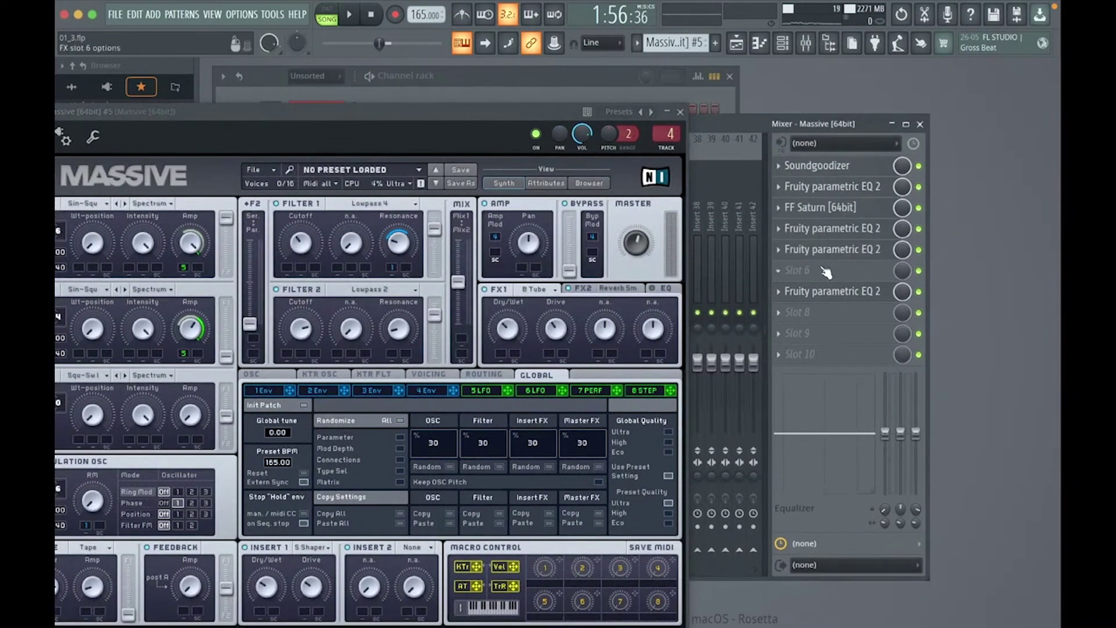
Inspect the Soundgoodizer on the Massive mixer track and close it.
click(831, 175)
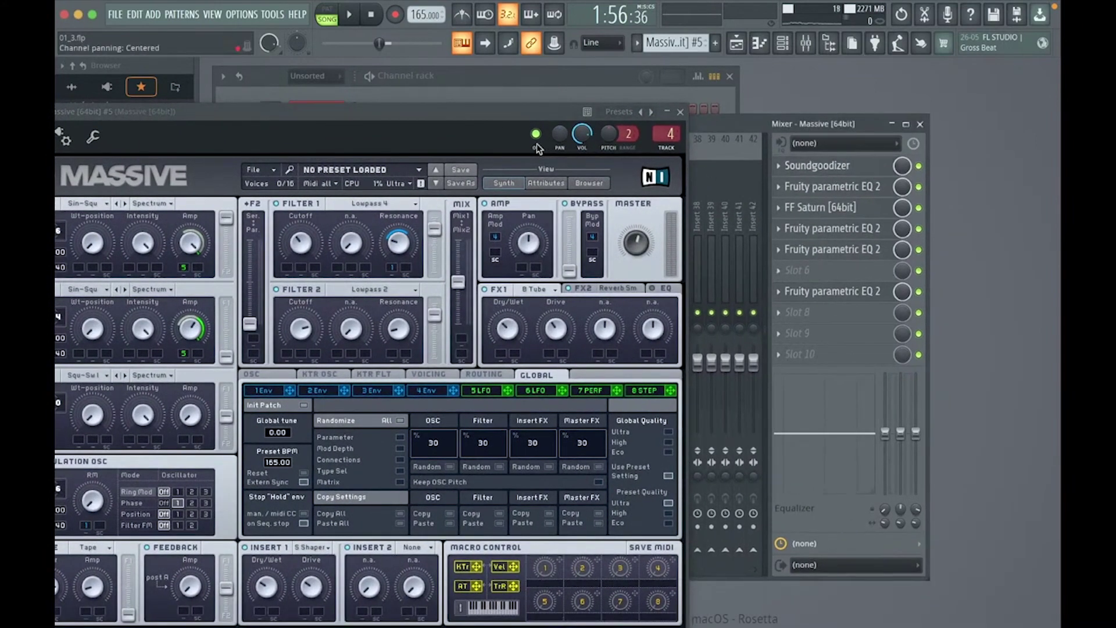
click(819, 167)
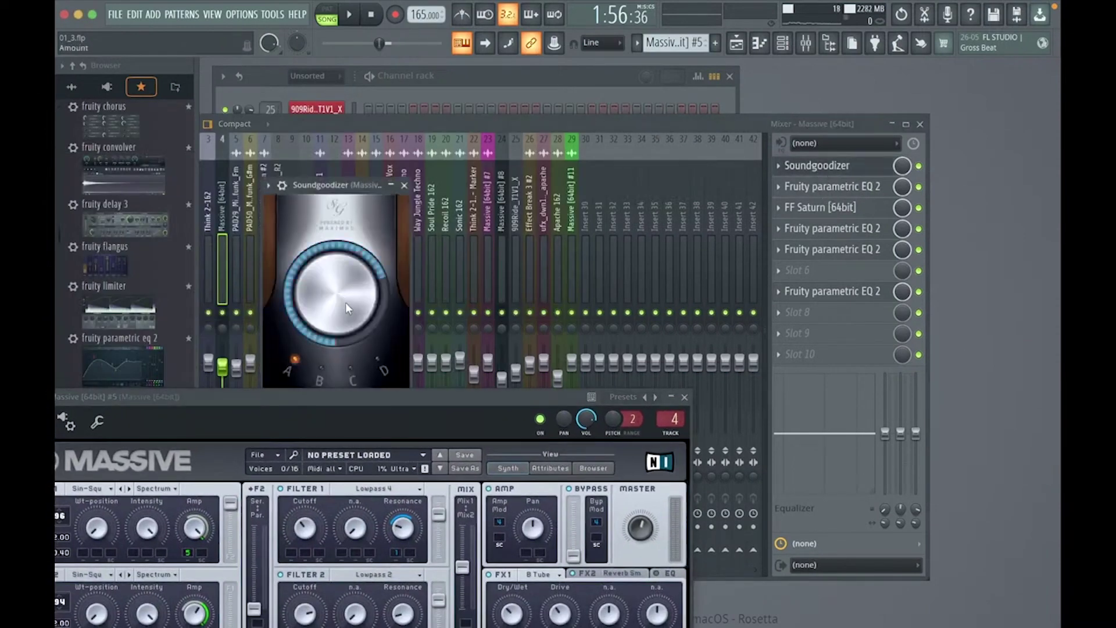
drag(345, 302, 346, 267)
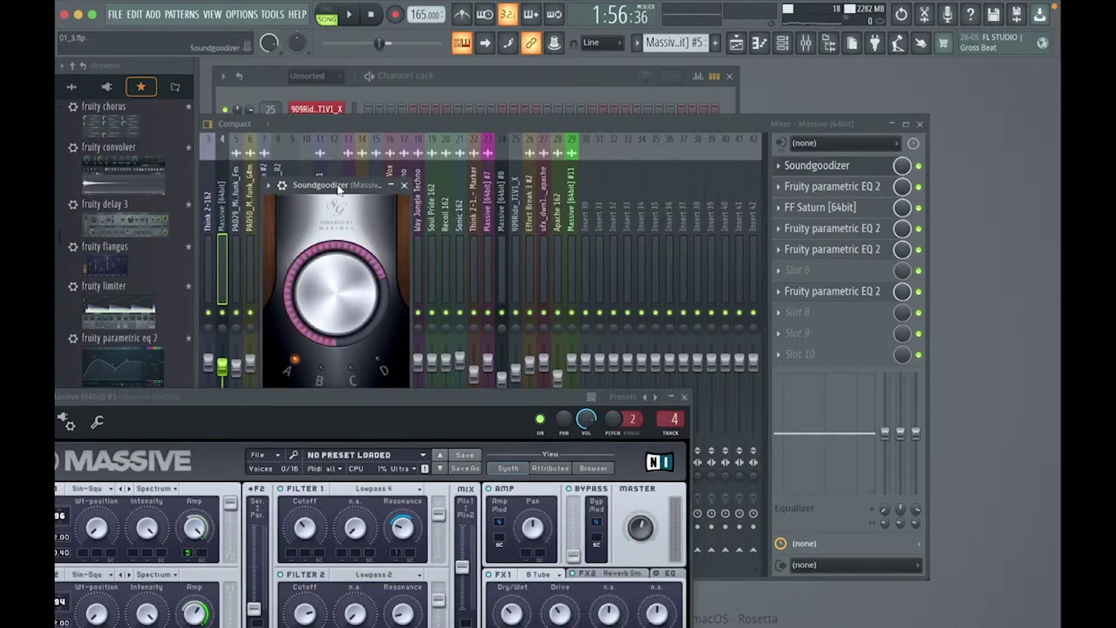
drag(320, 214, 383, 95)
click(469, 66)
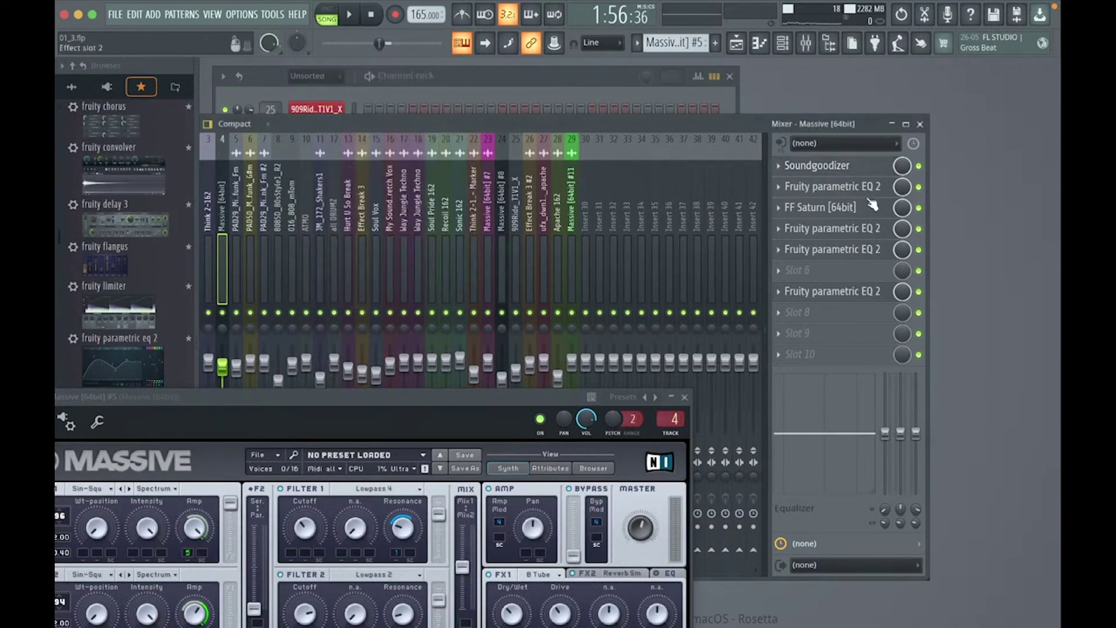
Look at the Fruity parametric EQ 2 in the Massive track's second effect slot.
click(850, 187)
click(852, 187)
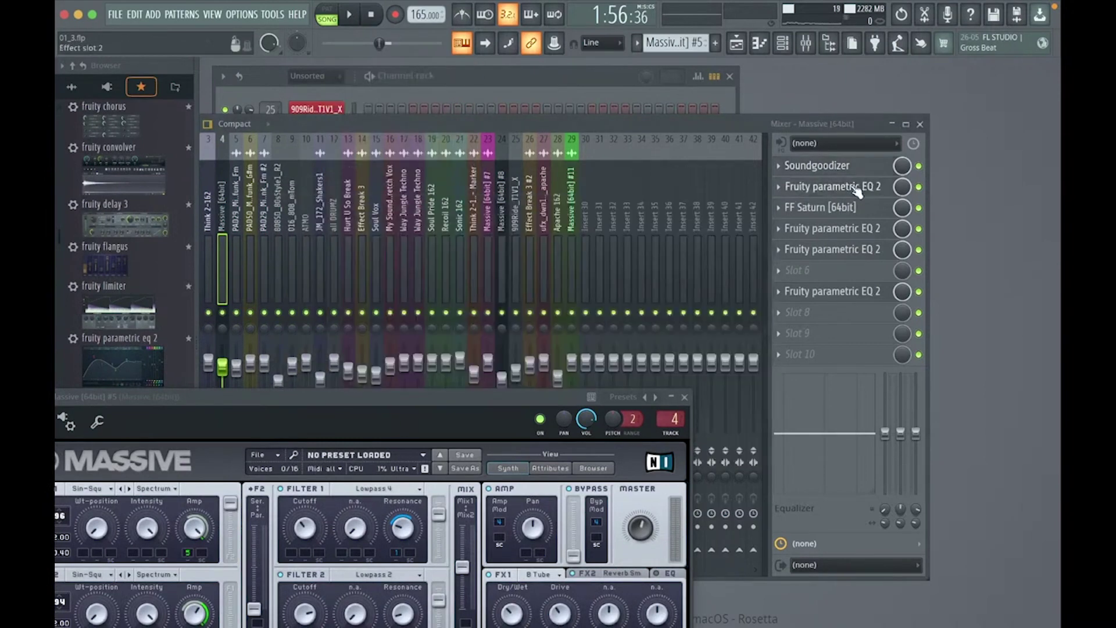
click(853, 188)
click(853, 187)
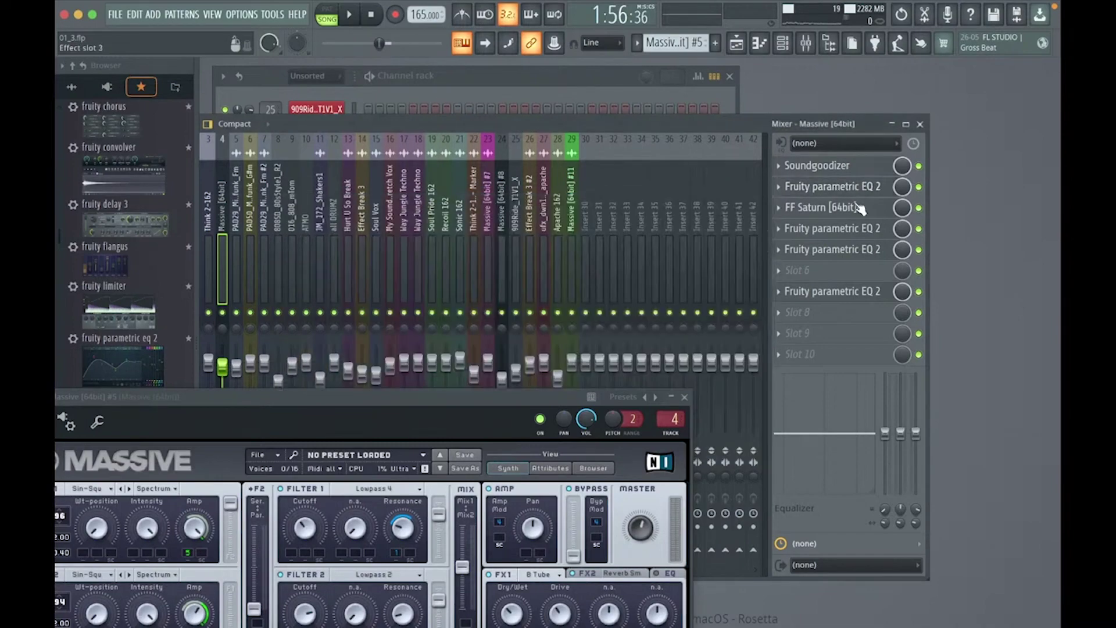
Open FF Saturn on the Massive track and play the selected section with the effect enabled and bypassed to compare.
click(849, 210)
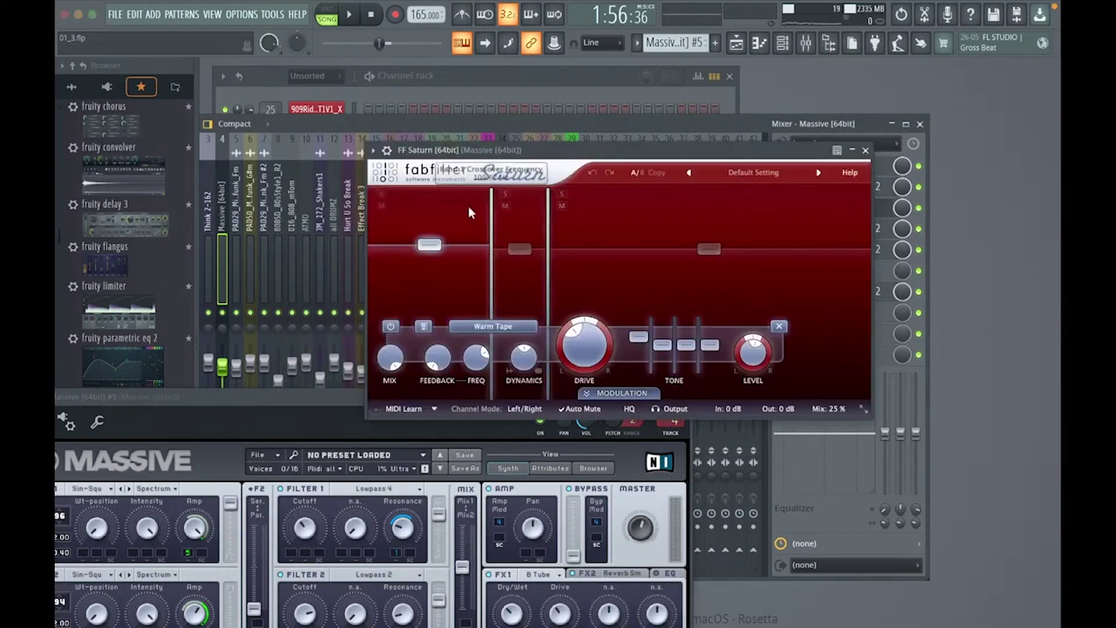
drag(552, 145, 395, 64)
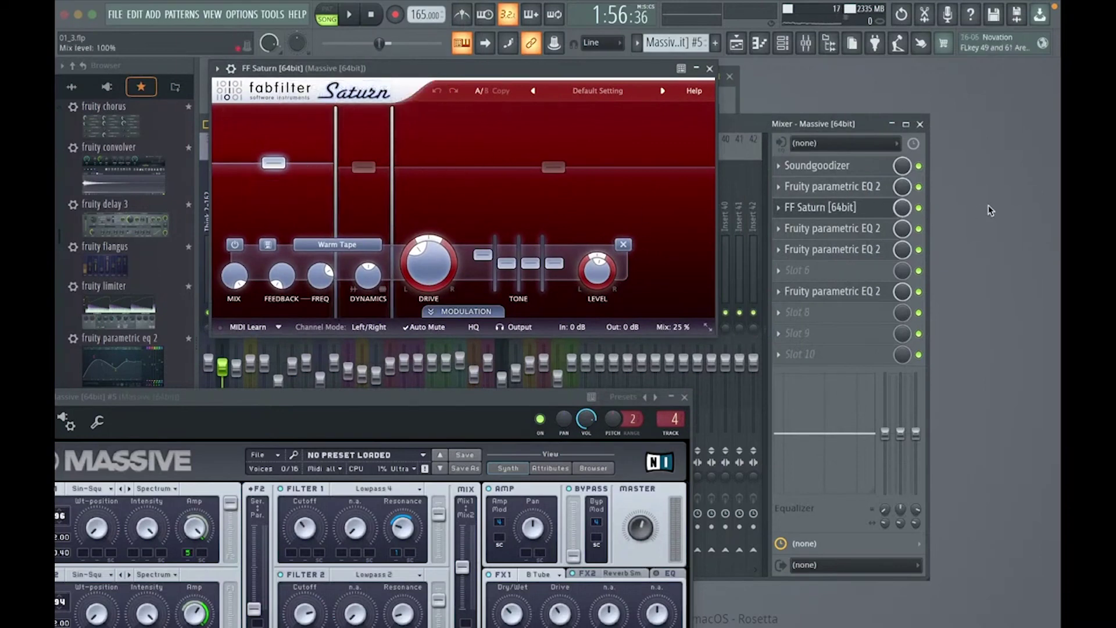
key(space)
click(918, 208)
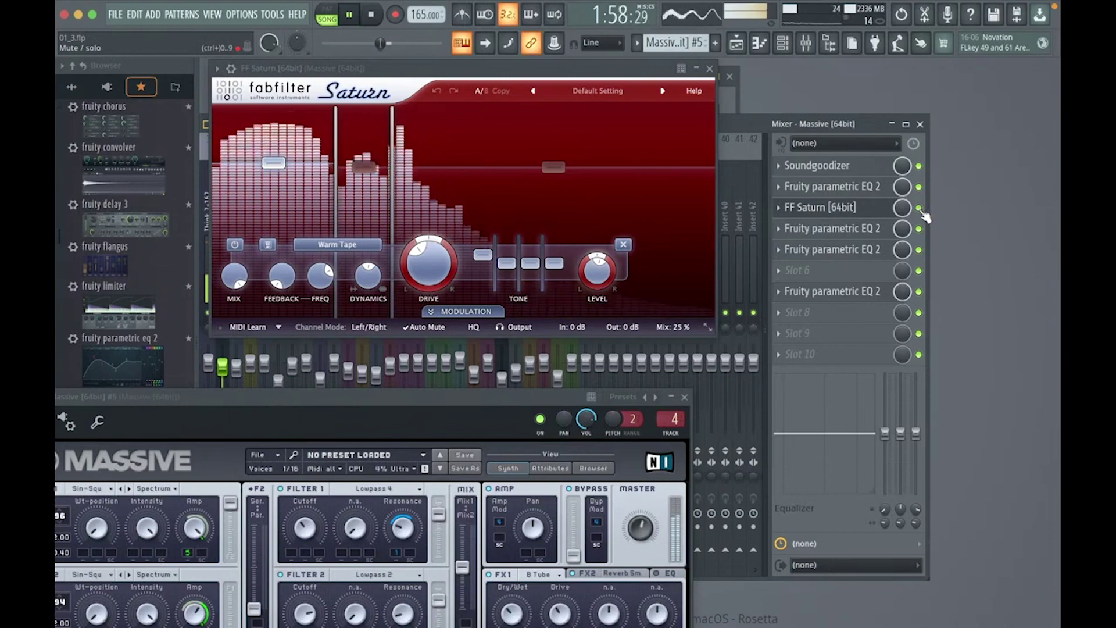
key(space)
click(919, 207)
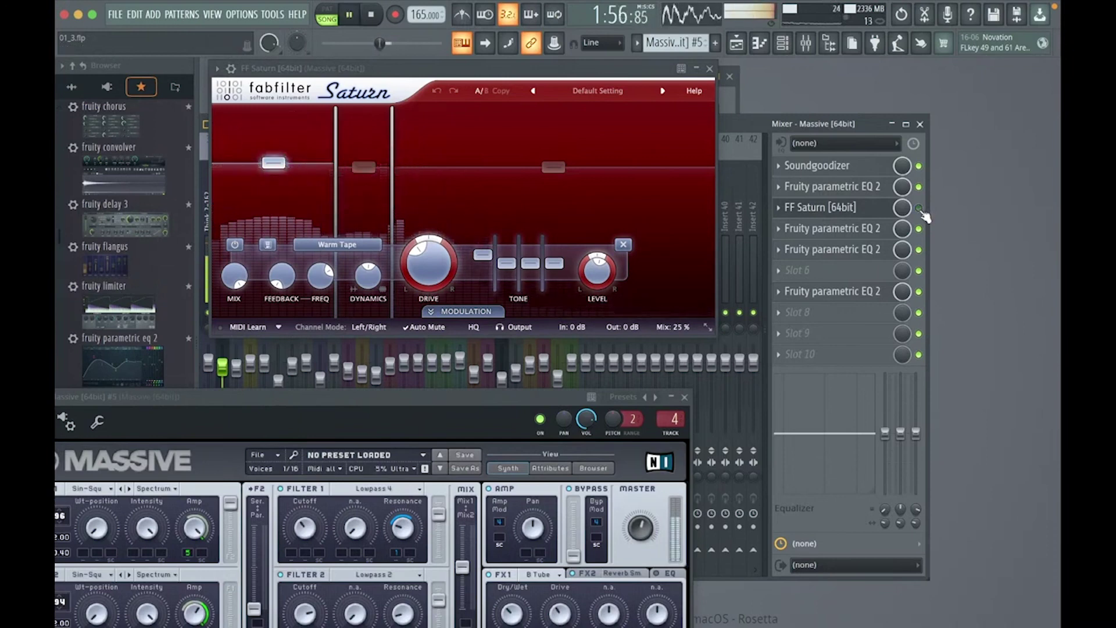
key(space)
key(space)
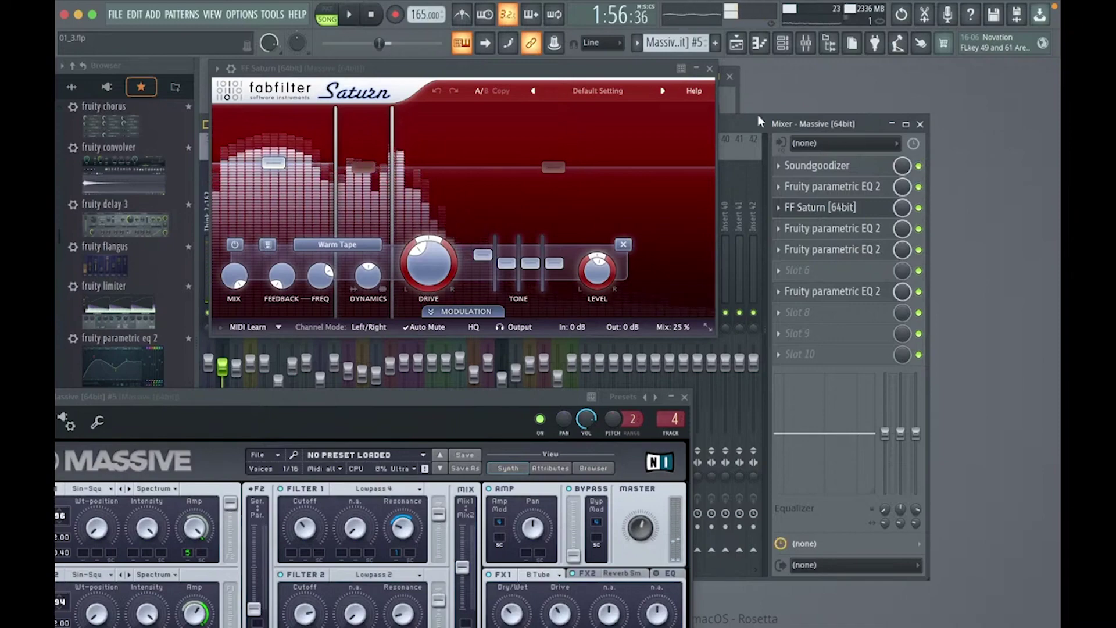
Move the mixer and FF Saturn windows apart to expose more of the mixer's insert tracks.
drag(758, 114, 1040, 113)
drag(575, 76, 644, 19)
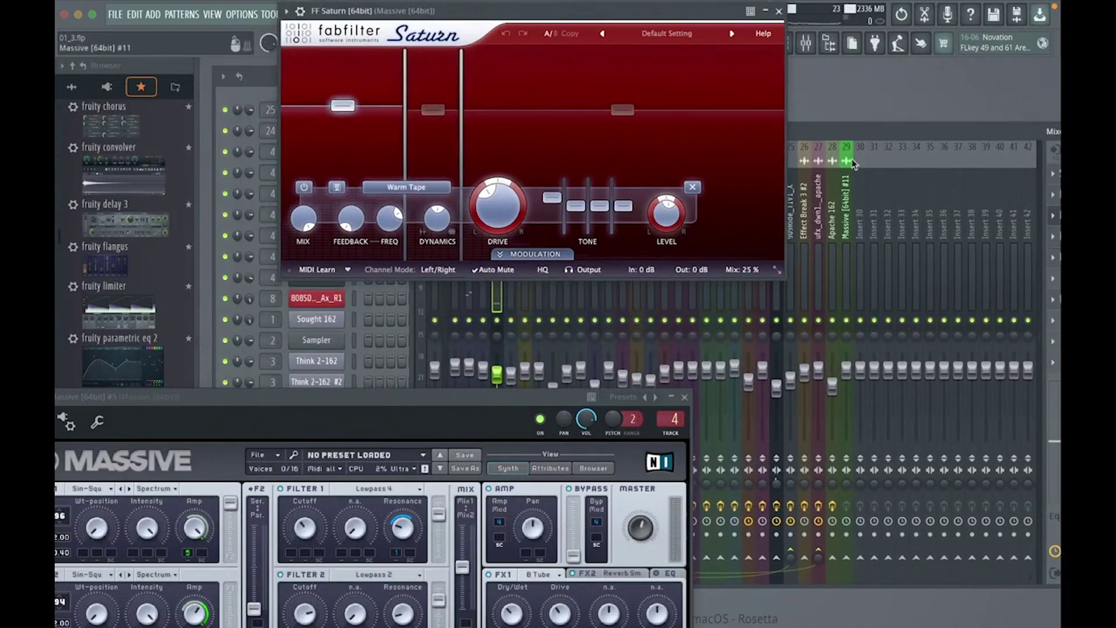
Play the selected section while repositioning the mixer and FF Saturn windows to reveal the mixer's track names and level meters.
drag(907, 132, 1010, 171)
key(space)
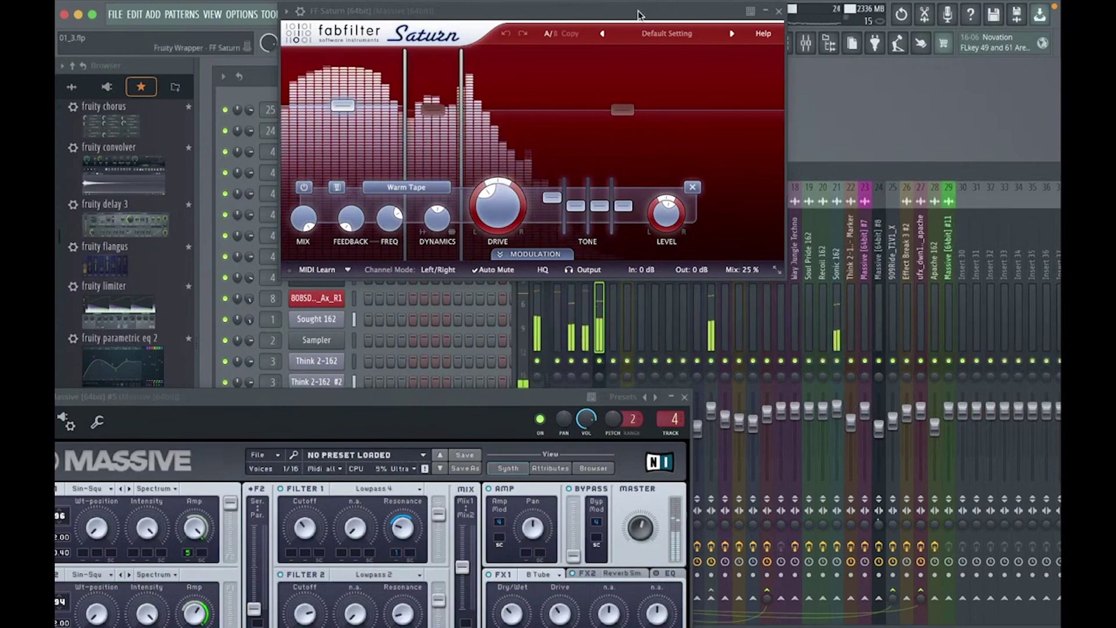
drag(638, 20, 817, 419)
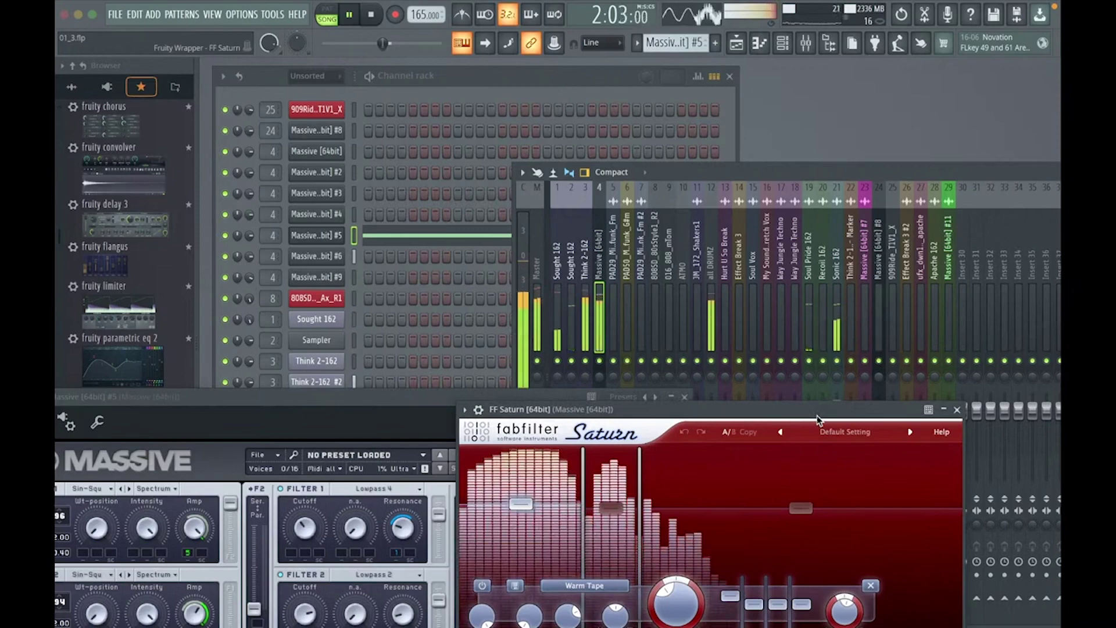
key(space)
Show the playlist and play the arrangement from bar 65.
key(F5)
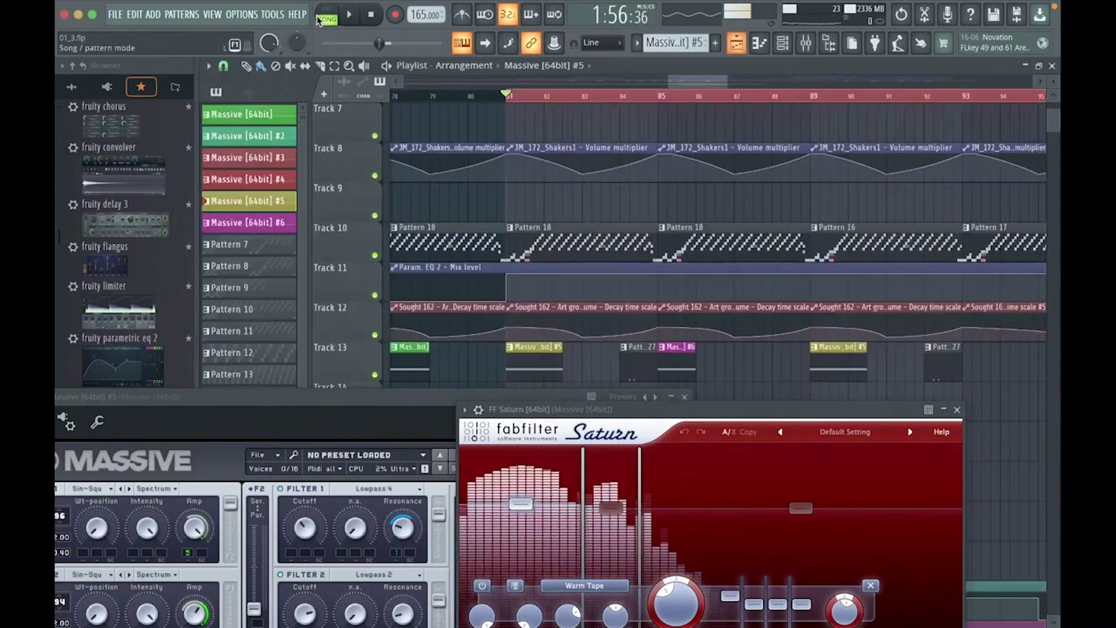
scroll(560, 93, down, 5)
click(560, 93)
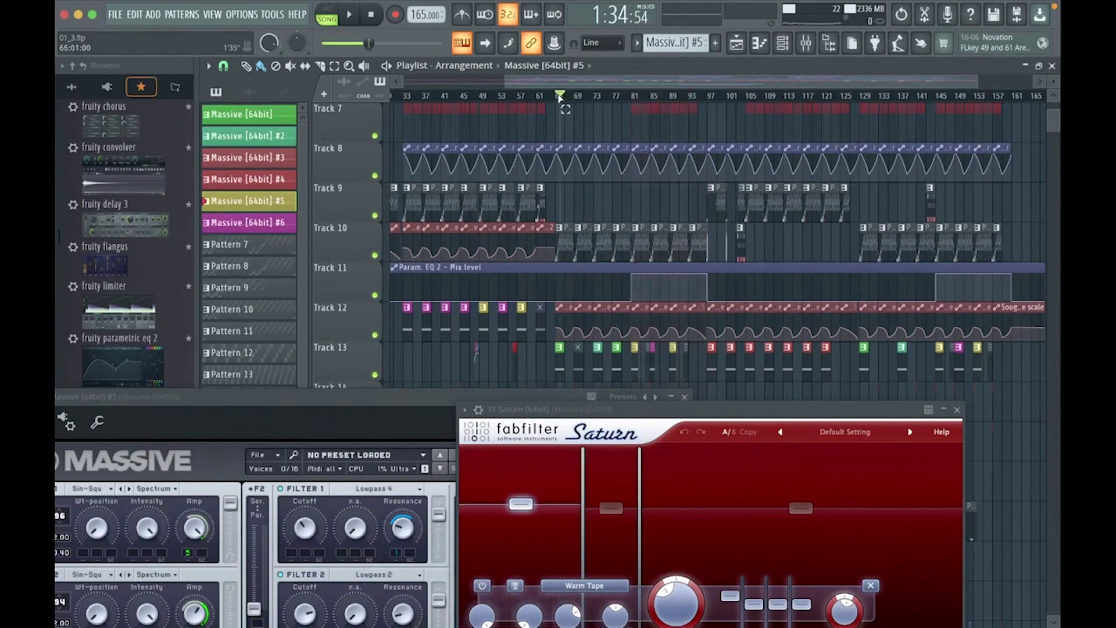
scroll(562, 154, down, 5)
scroll(552, 96, up, 5)
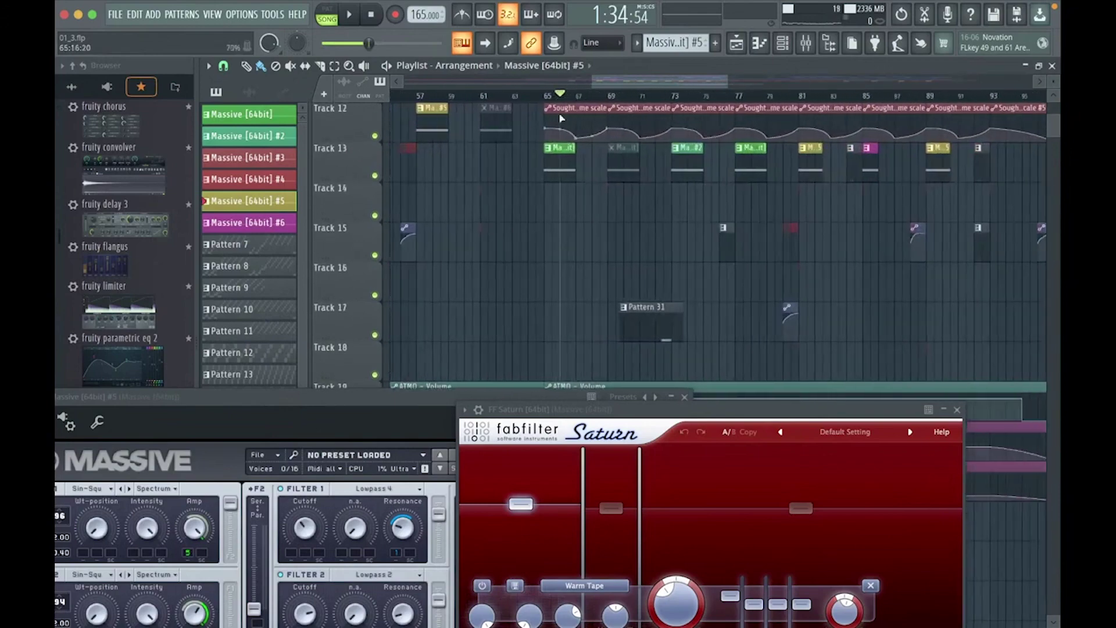
click(548, 96)
key(space)
key(space)
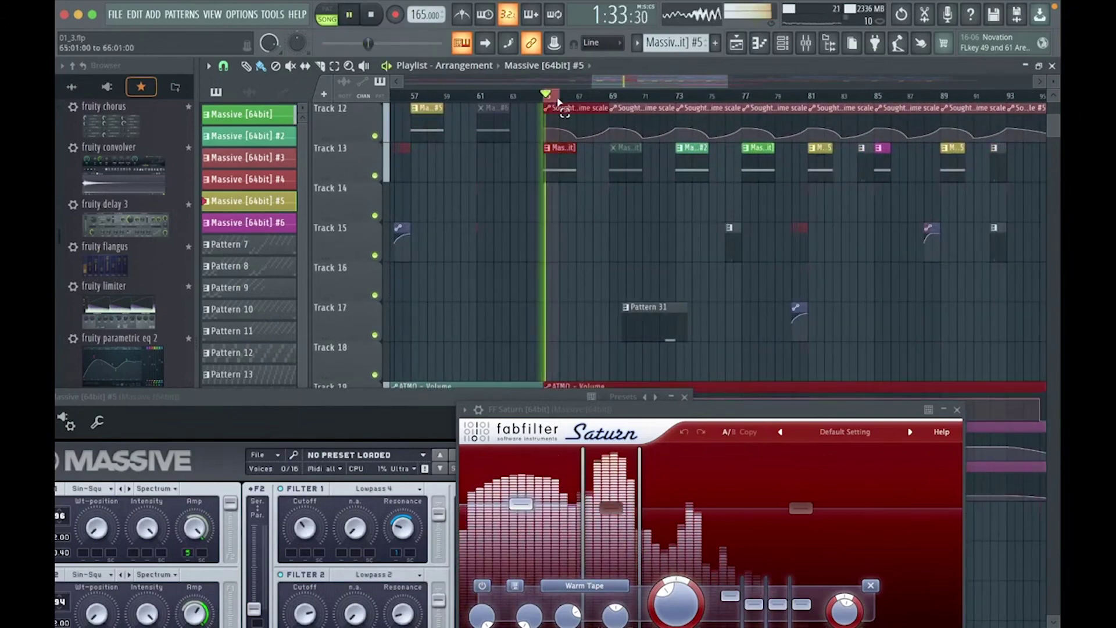
key(space)
Move playback to bar 33 and select a time range of the arrangement starting there for looped playback.
scroll(486, 102, down, 5)
key(space)
click(486, 97)
key(space)
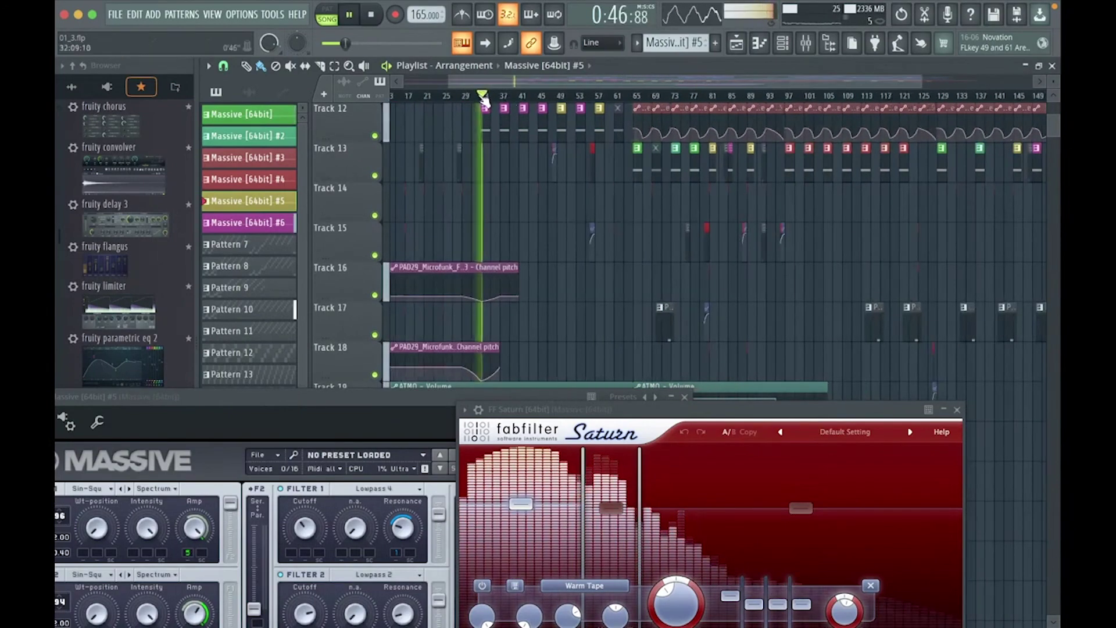
scroll(477, 97, up, 5)
key(space)
drag(474, 99, 993, 98)
scroll(491, 156, up, 5)
scroll(491, 156, down, 2)
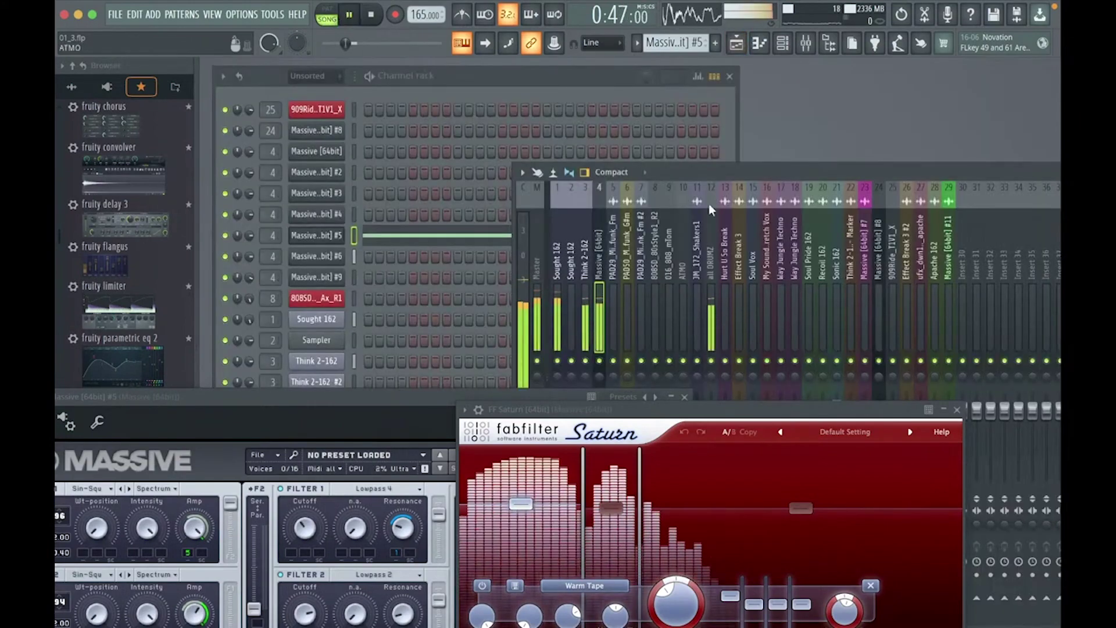
Arrange the mixer, Massive and FF Saturn windows so the insert tracks' effect switches and the effect slot list are accessible.
drag(546, 64, 630, 68)
drag(378, 389, 379, 487)
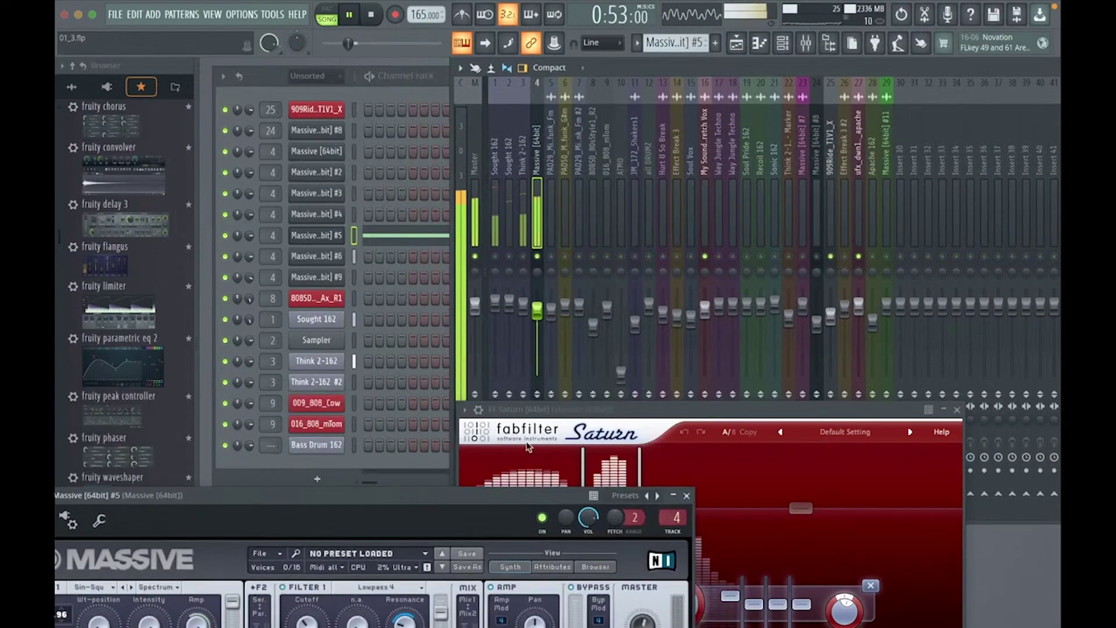
drag(561, 408, 874, 418)
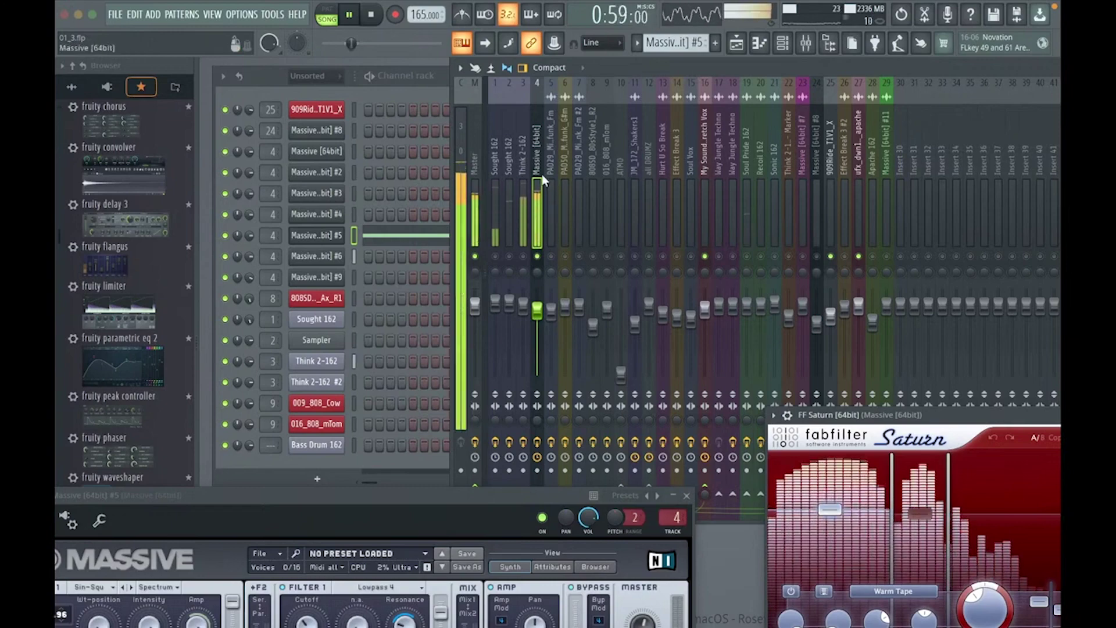
key(space)
drag(591, 68, 473, 69)
drag(859, 419, 460, 256)
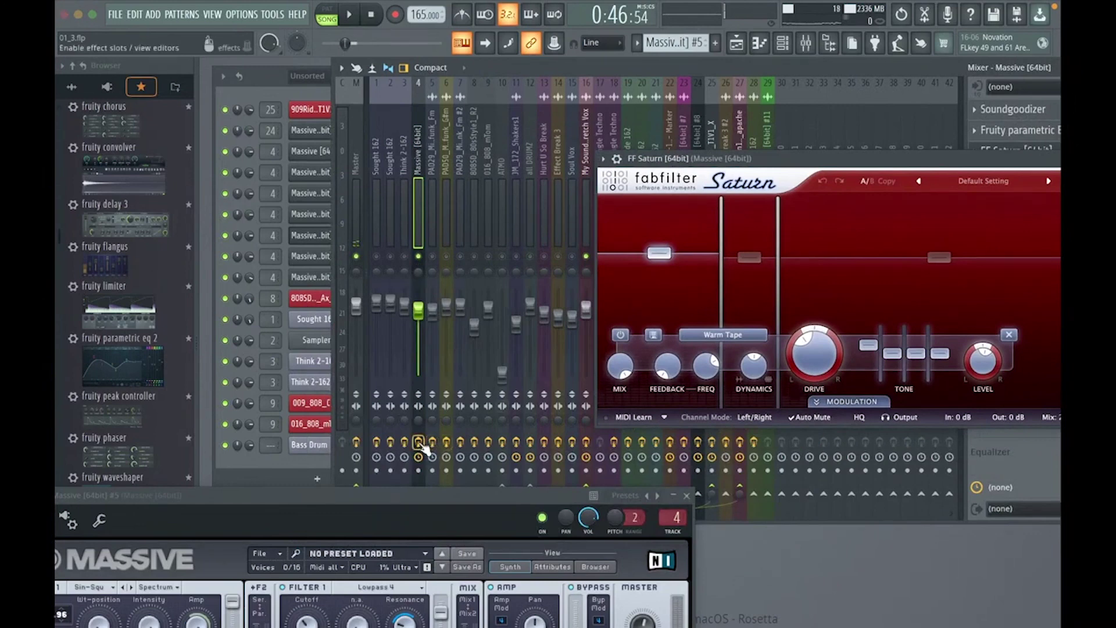
Disable all effects on the Massive mixer track and play the selected section to hear the dry sound.
click(420, 444)
key(space)
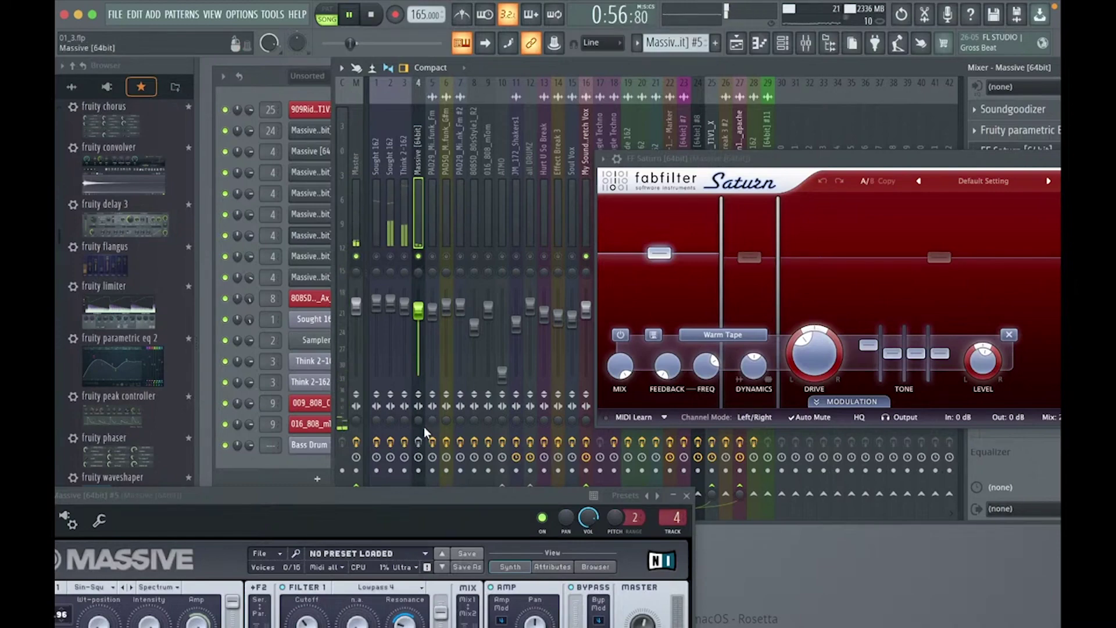
key(space)
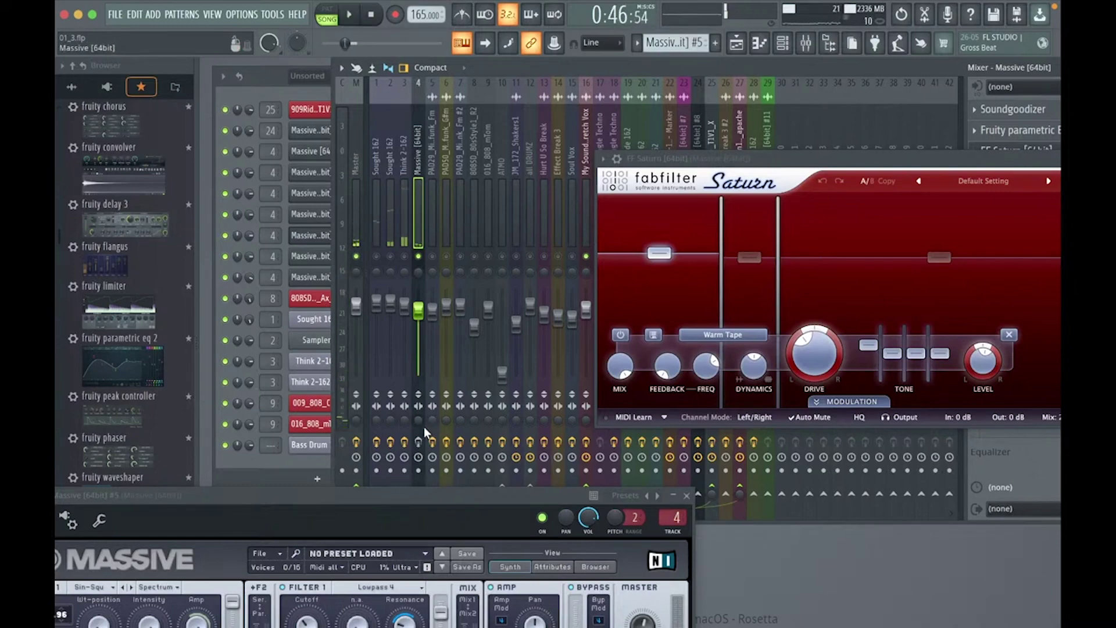
Move the Massive, mixer and FF Saturn windows to uncover the Massive track's faders and effect slots.
drag(508, 497, 578, 277)
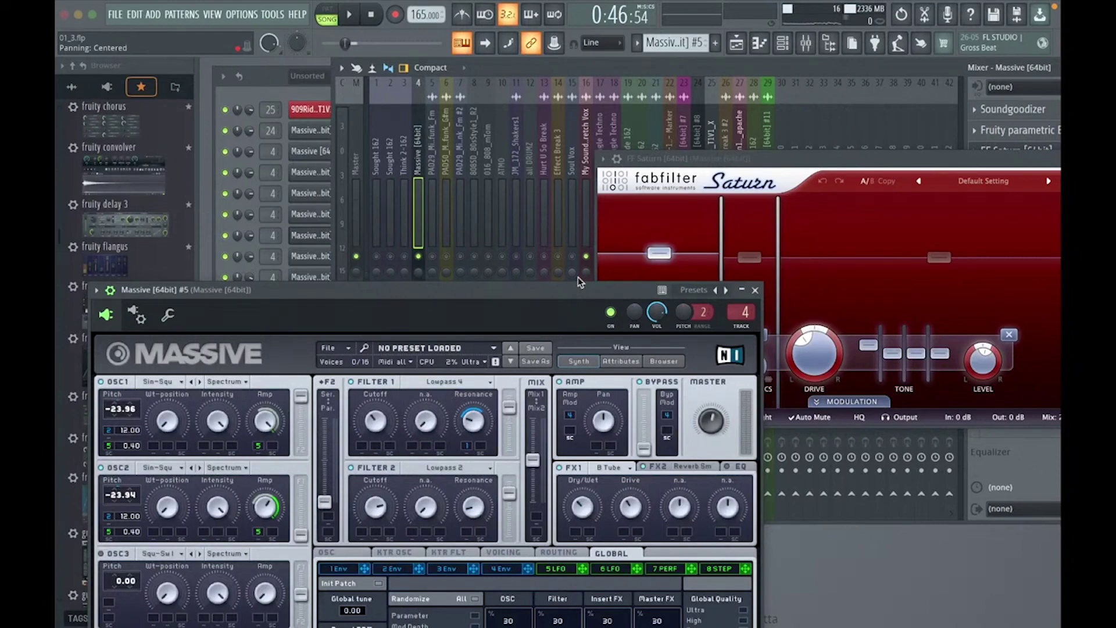
drag(519, 65, 484, 64)
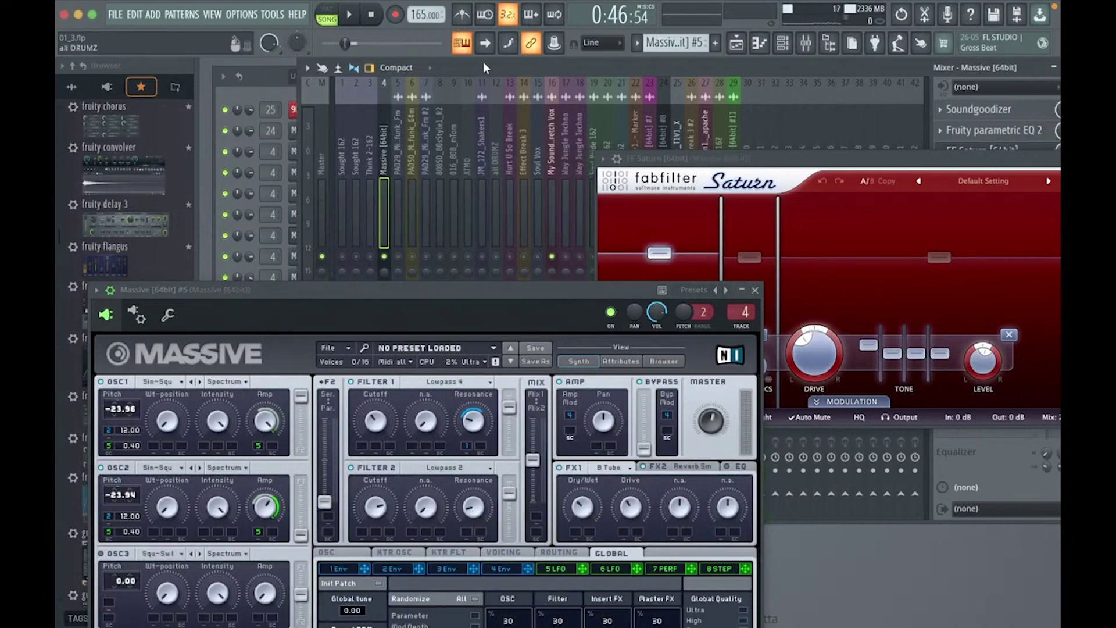
drag(582, 290, 598, 524)
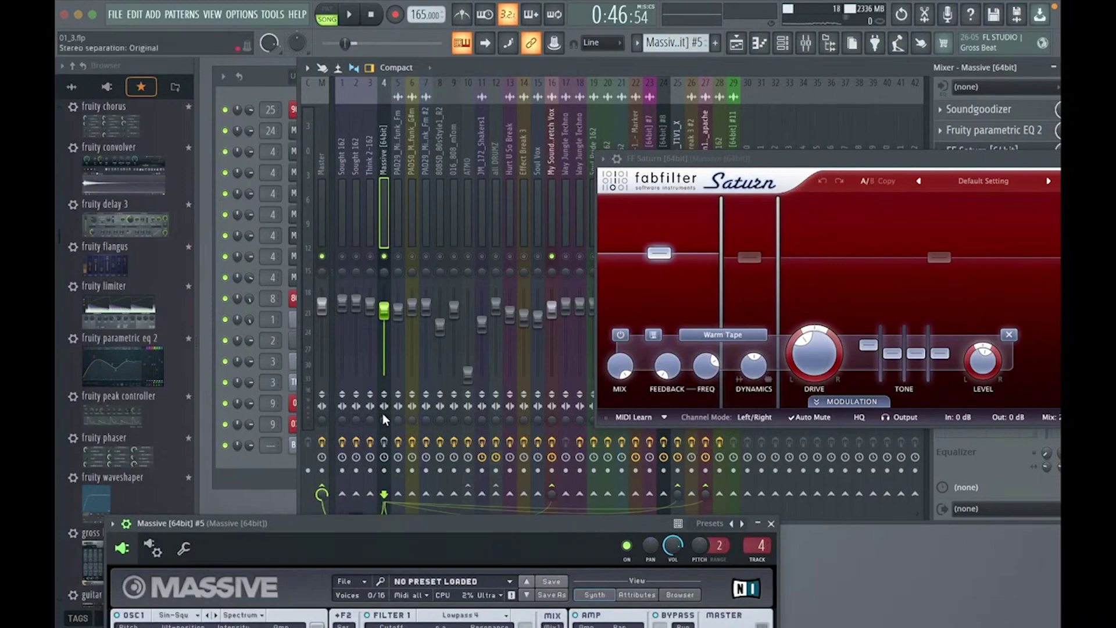
drag(754, 160, 409, 312)
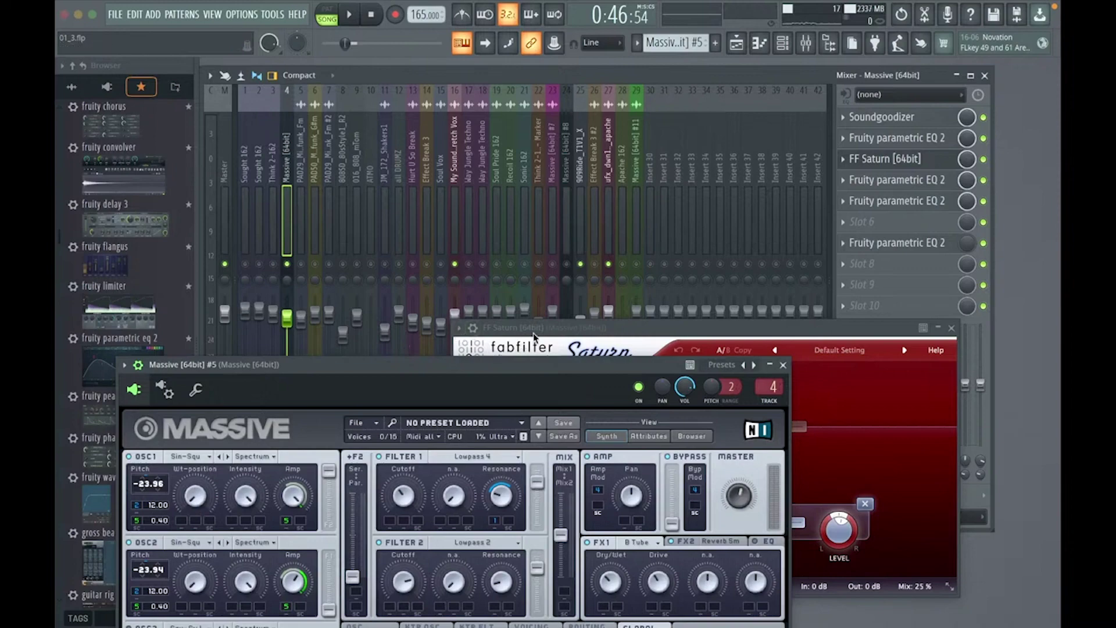
Save the project and close the FF Saturn window.
drag(531, 330, 524, 223)
key(ctrl+s)
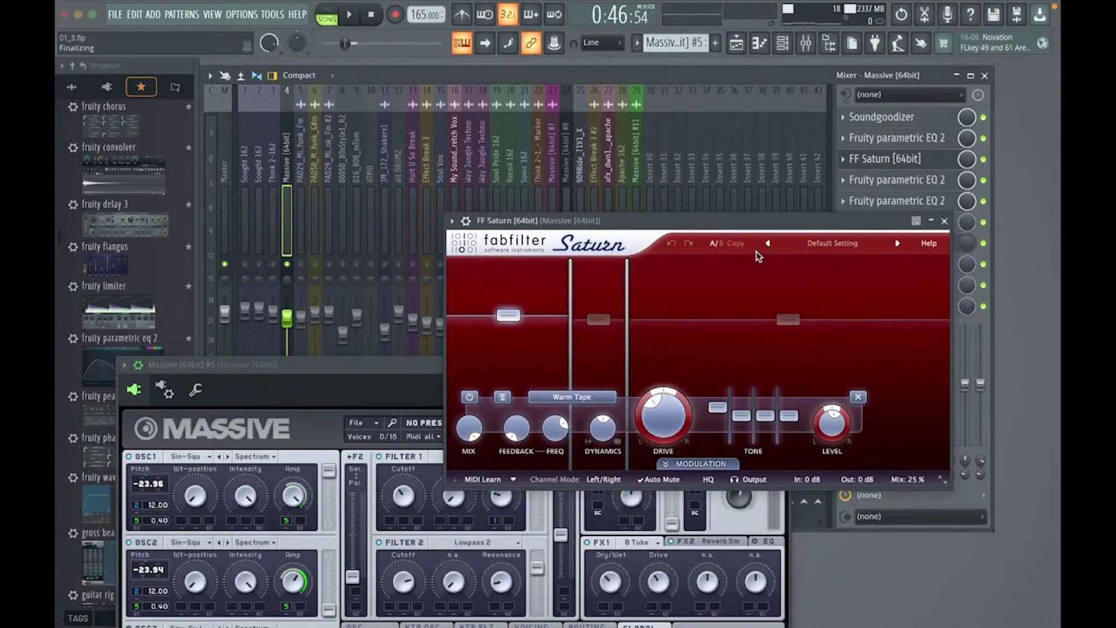
drag(750, 224, 714, 168)
click(907, 163)
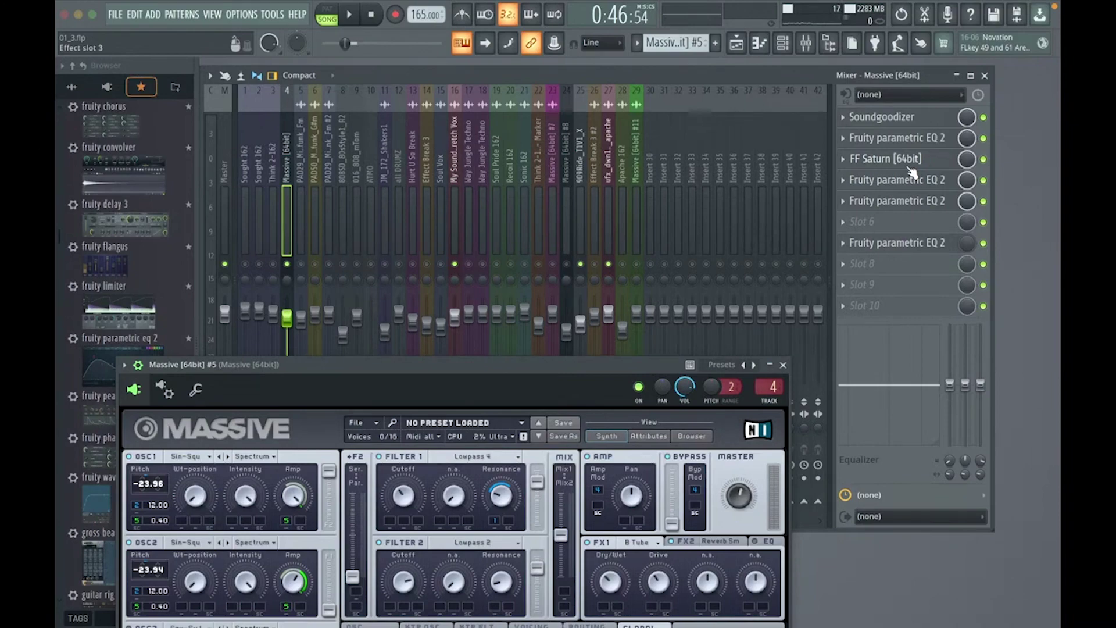
Bring the whole Massive #5 synth window into view and play the selected section.
drag(572, 374, 692, 58)
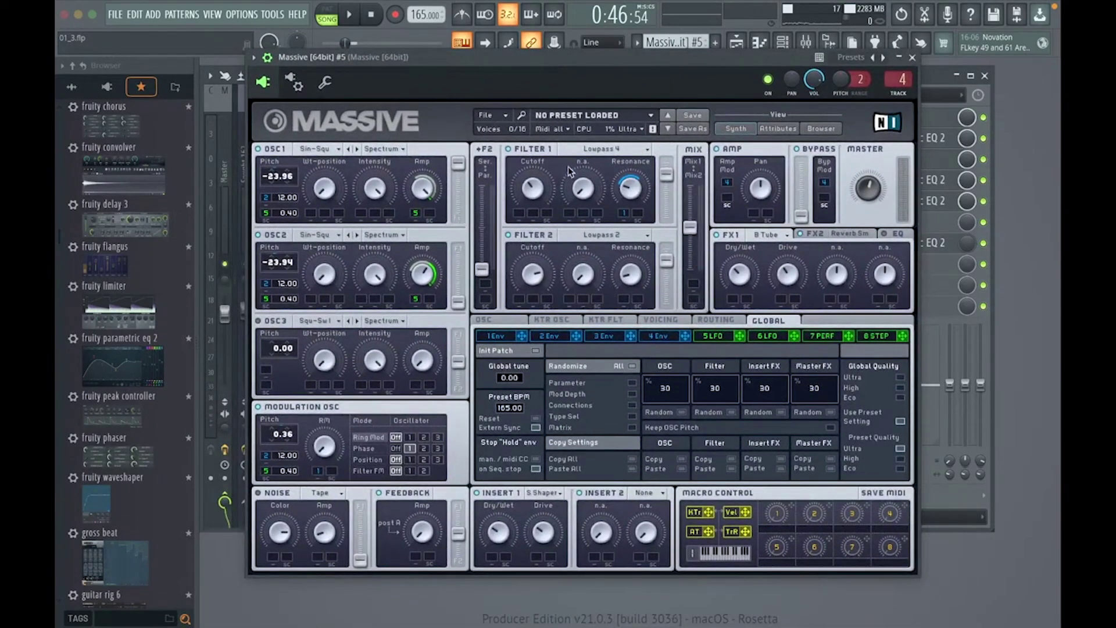
key(space)
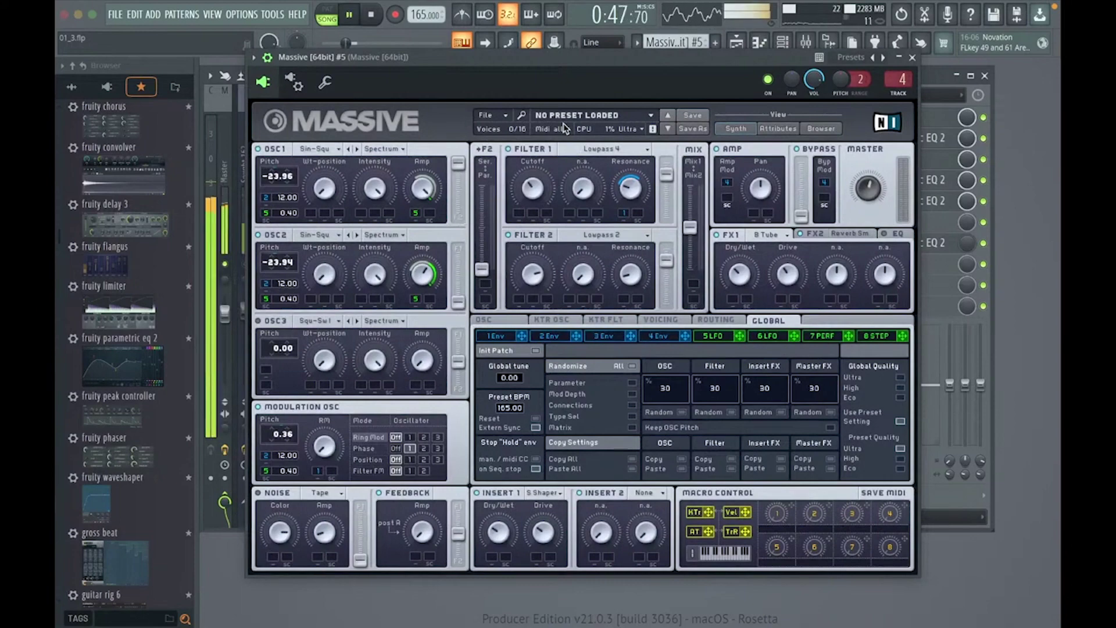
mouse_move(552, 86)
mouse_down()
mouse_move(559, 320)
mouse_move(589, 536)
mouse_move(620, 381)
mouse_move(553, 196)
mouse_move(571, 78)
mouse_up()
key(space)
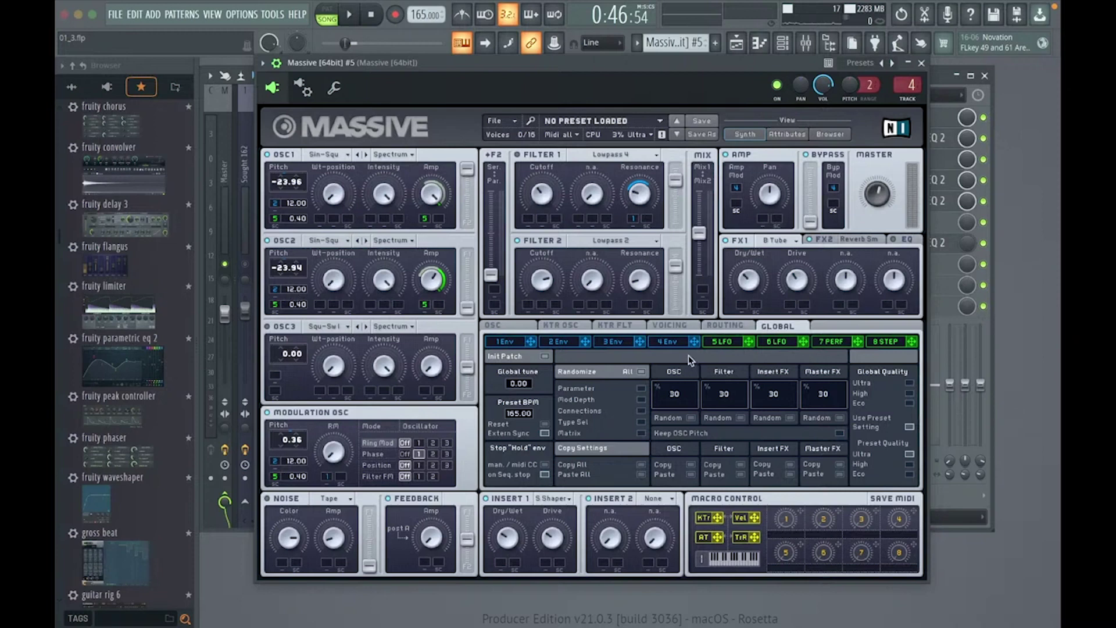
Examine envelope 2 of the Massive #5 patch and shift the synth window aside.
click(561, 343)
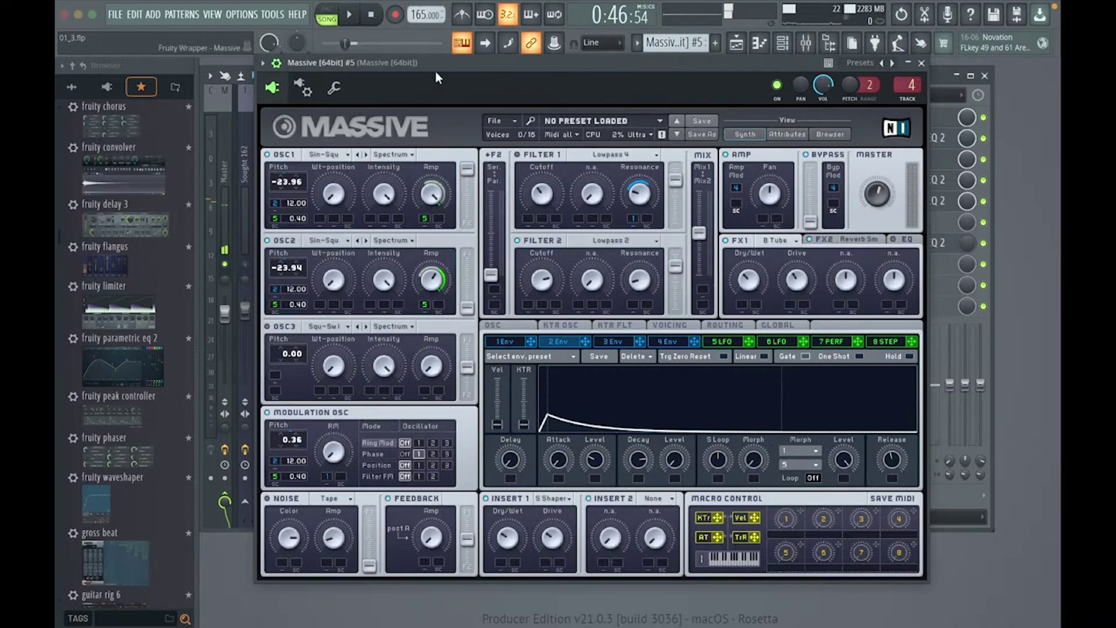
drag(435, 64, 384, 98)
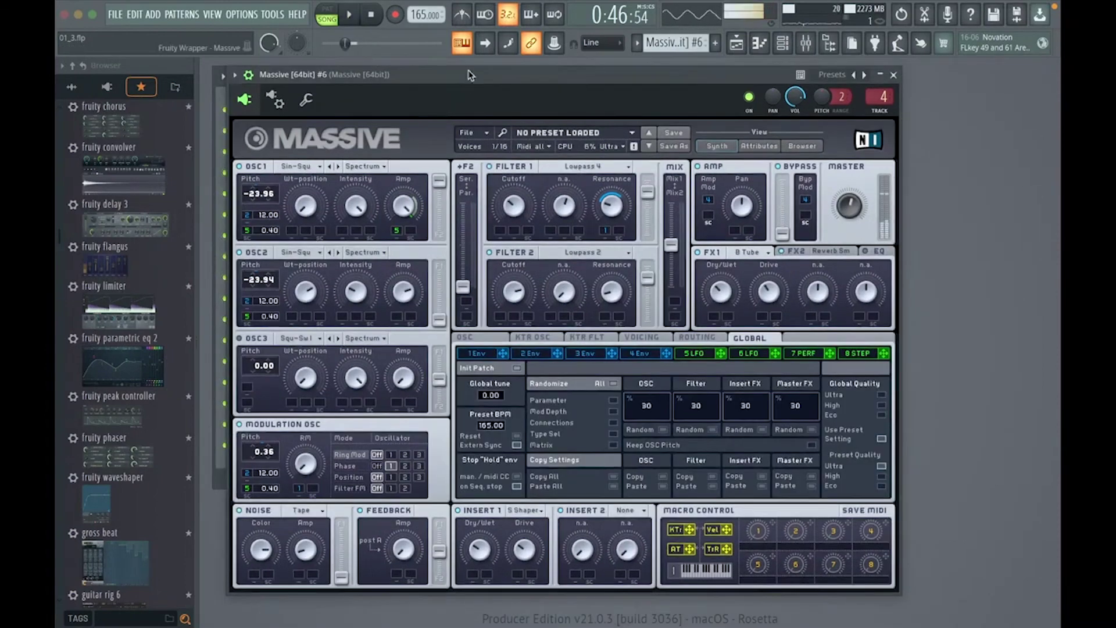
Reposition the Massive #6 synth window relative to the channel rack and mixer, leaving its whole patch in view.
drag(477, 73, 802, 73)
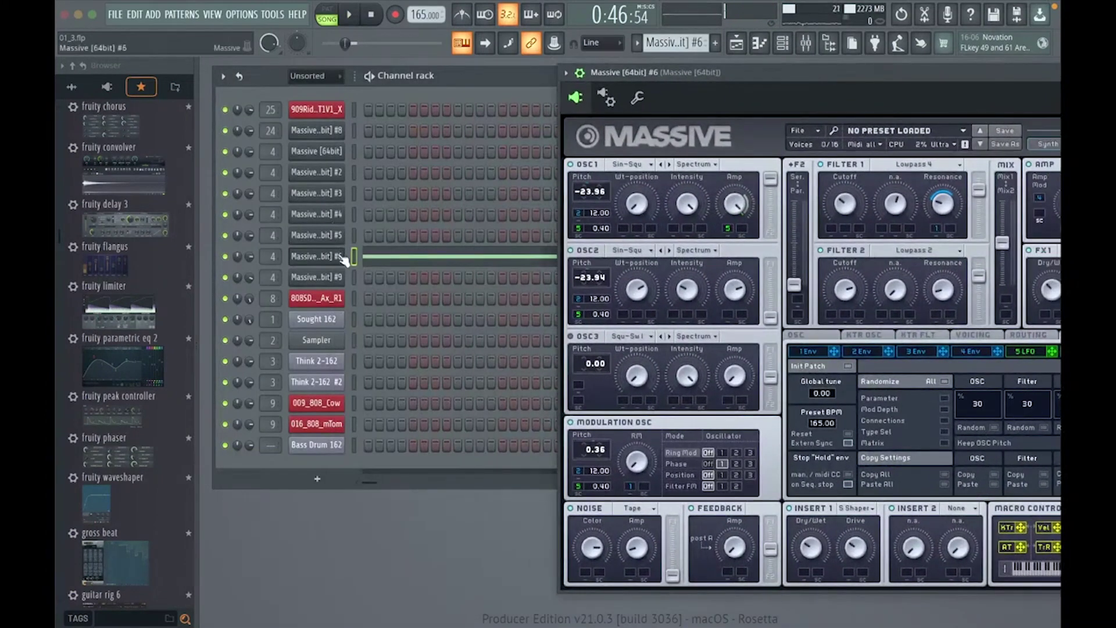
drag(756, 75, 678, 100)
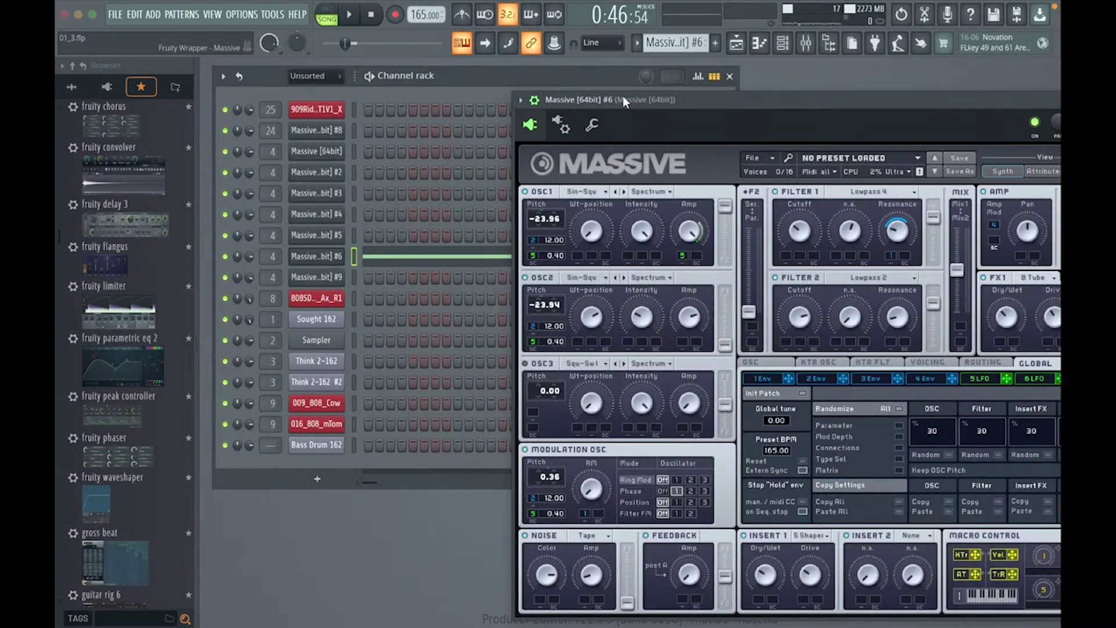
drag(623, 96, 449, 100)
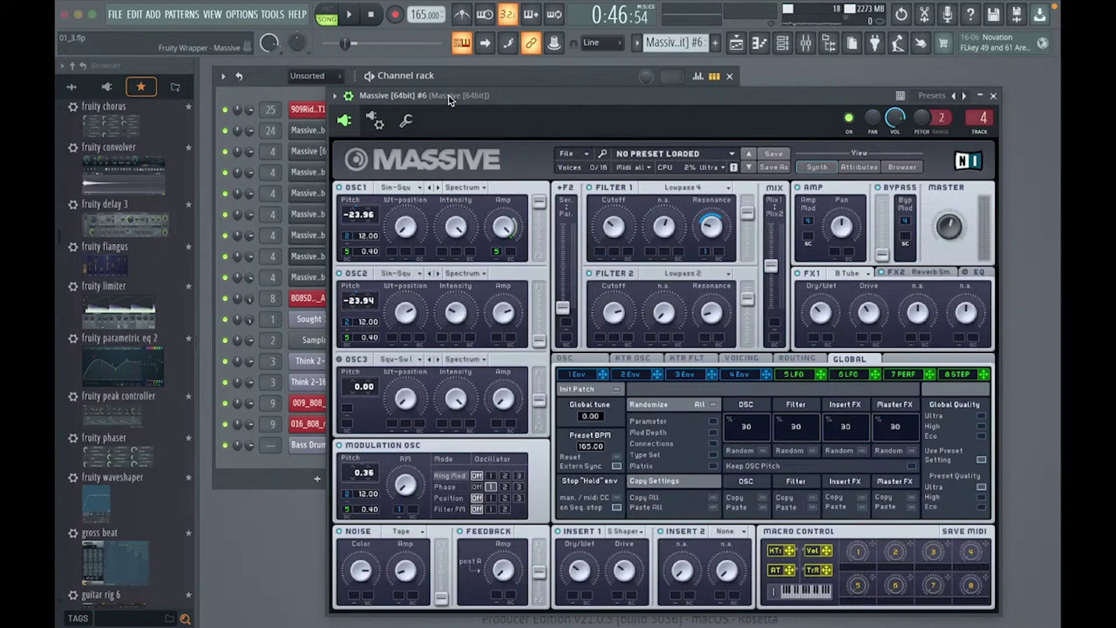
drag(537, 100, 494, 93)
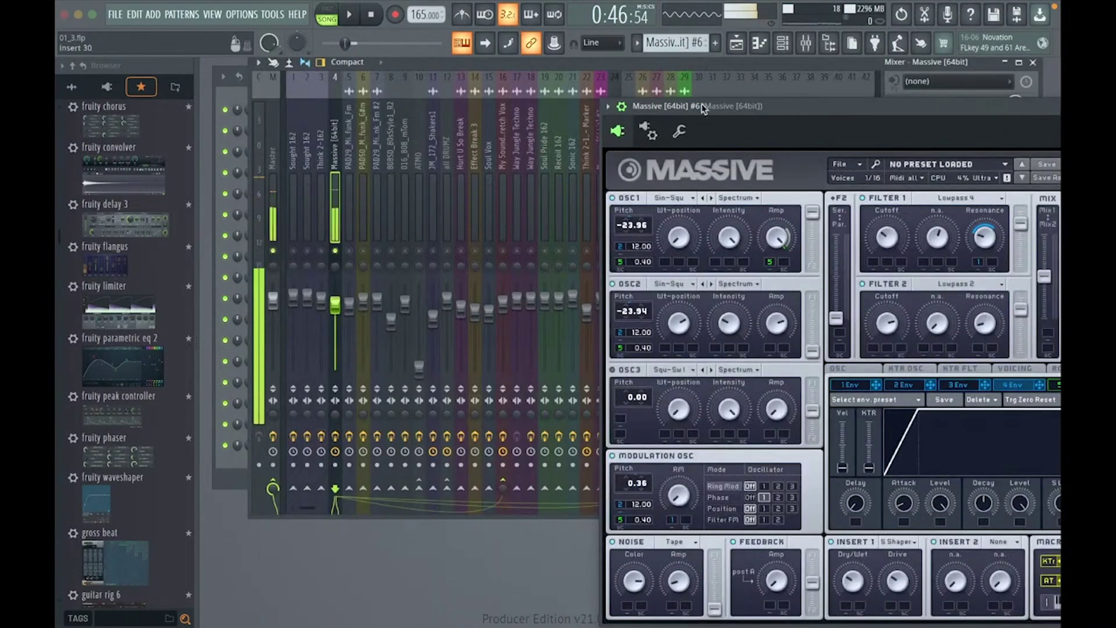
drag(702, 103, 420, 61)
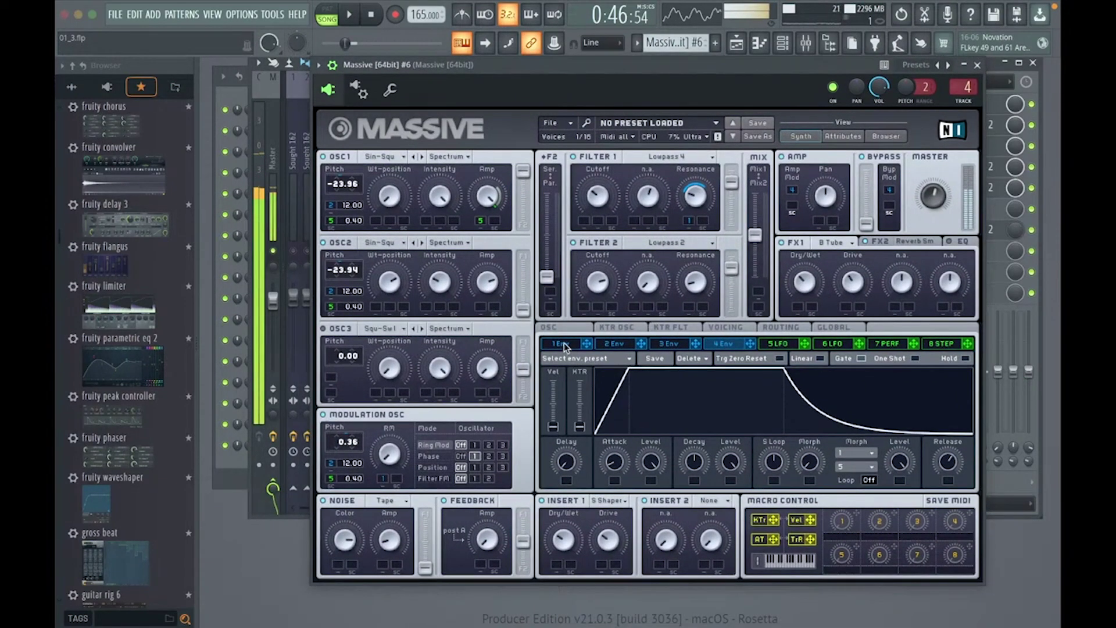
Examine envelope 2 and LFO 5 of the Massive #6 patch.
click(613, 345)
click(612, 346)
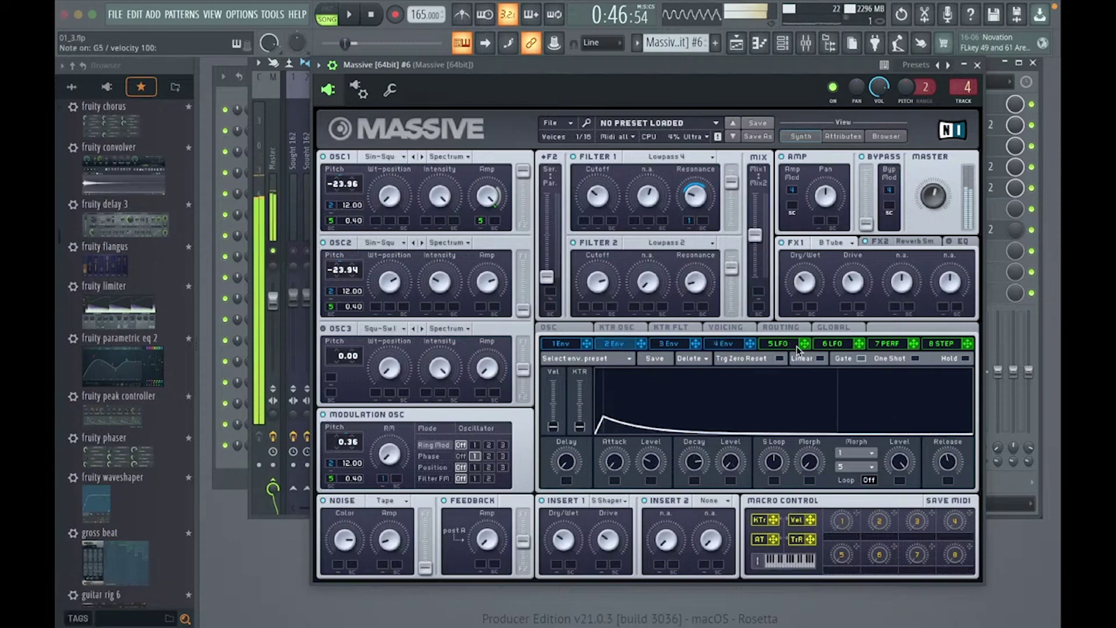
click(781, 346)
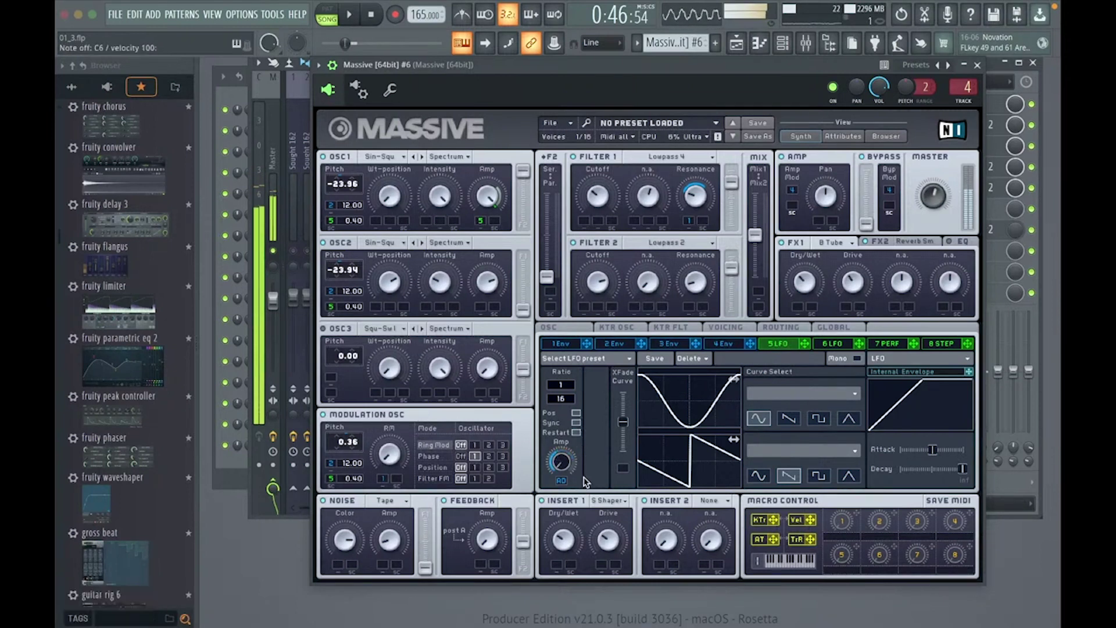
Play notes to compare Massive #6 with its modulation oscillator off and on, and show the oscillator's Phase modulation setting.
key(c)
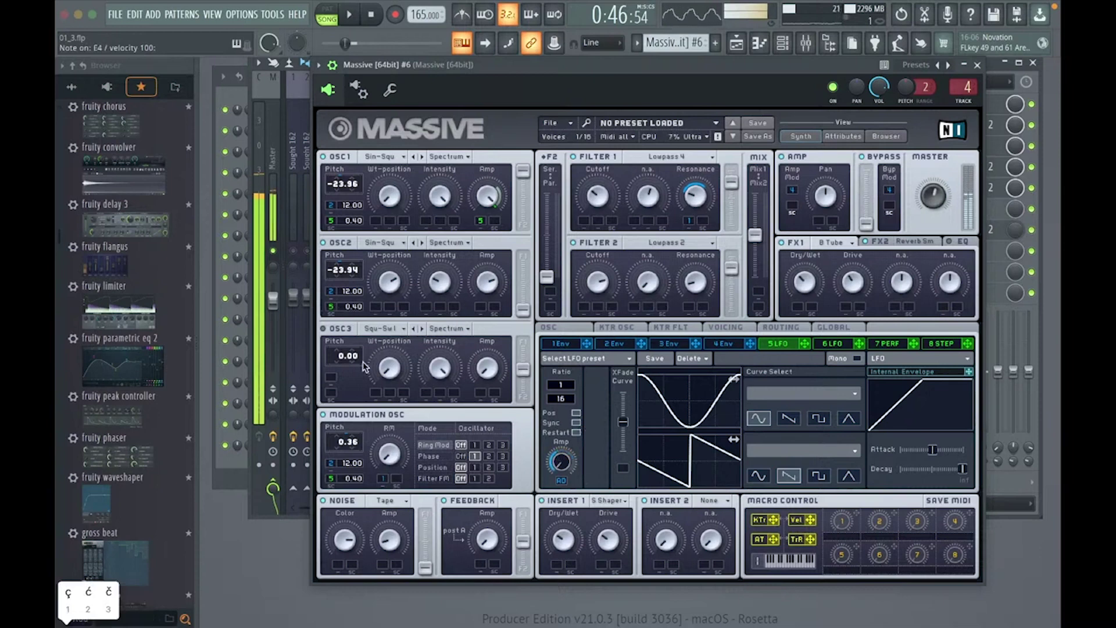
key(6)
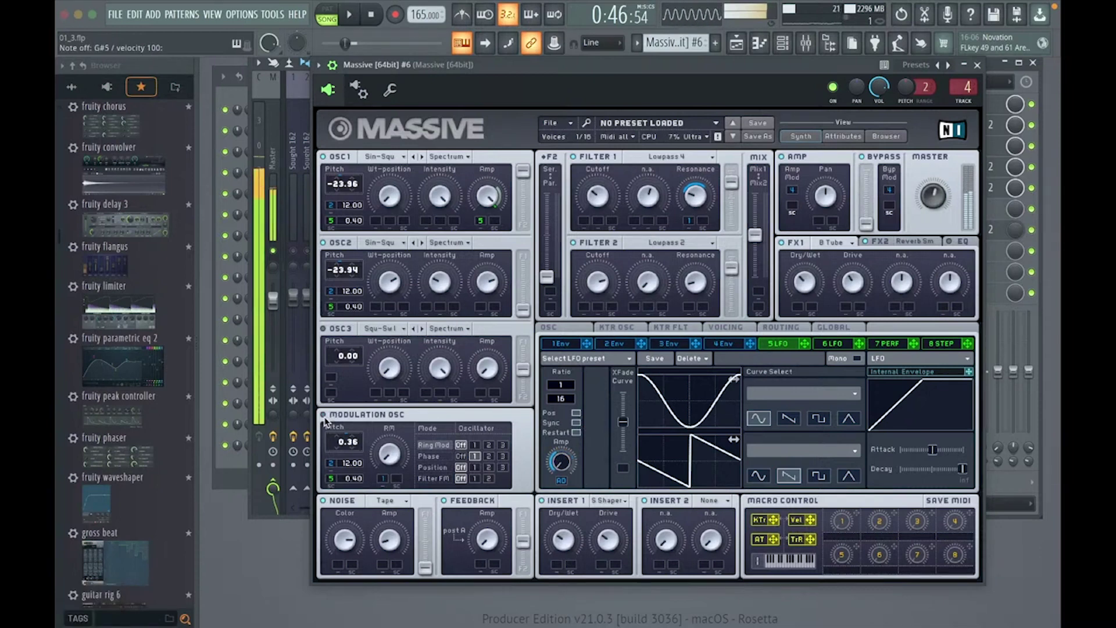
key(b)
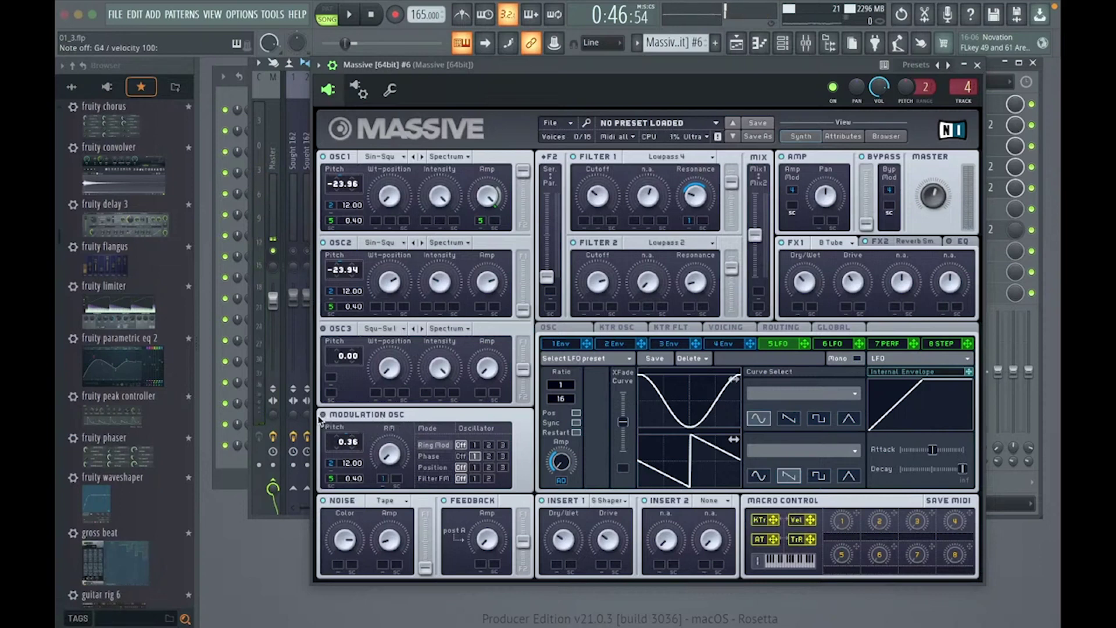
click(433, 456)
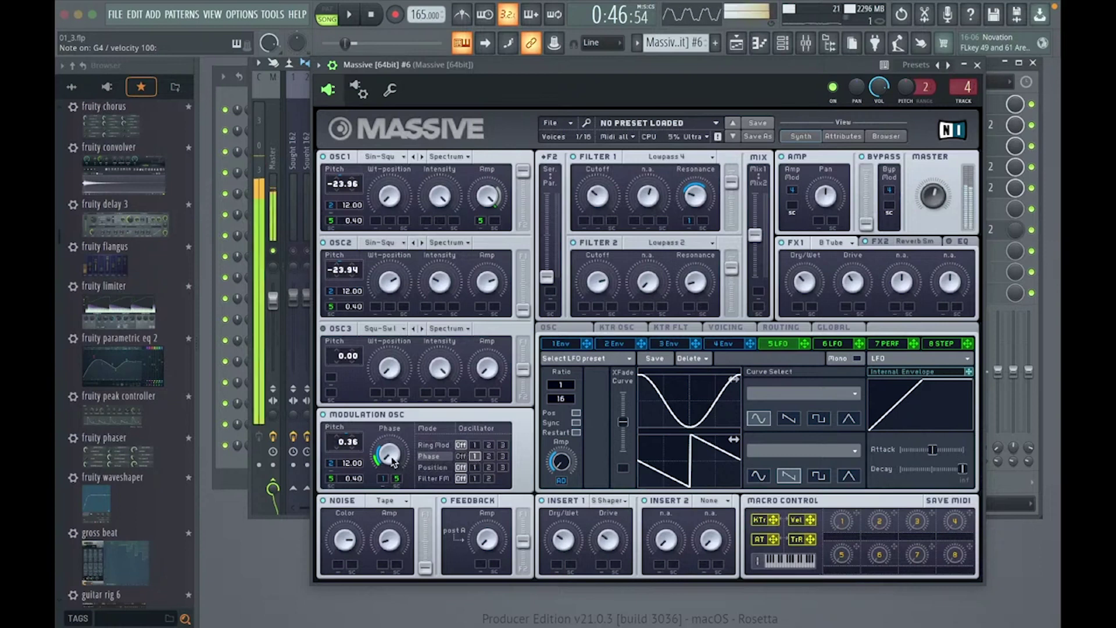
Examine envelope 1 and LFO 5 in relation to the Phase knob of Massive #6's modulation oscillator, and play a test note.
click(560, 344)
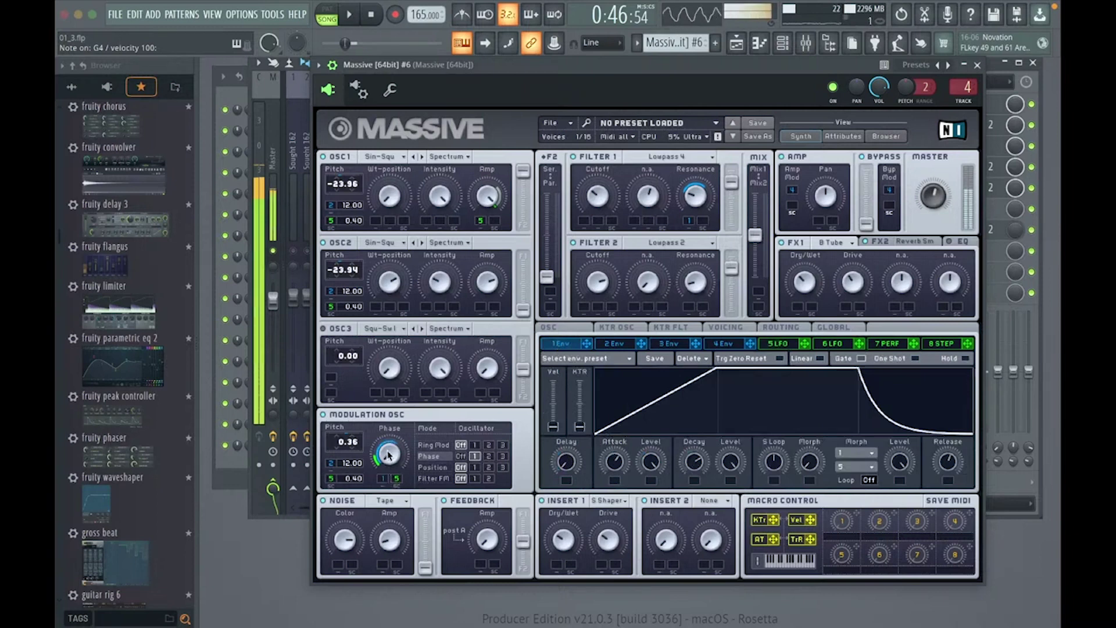
mouse_move(399, 472)
mouse_down()
mouse_move(411, 425)
mouse_move(400, 481)
mouse_move(411, 455)
mouse_move(415, 481)
mouse_up()
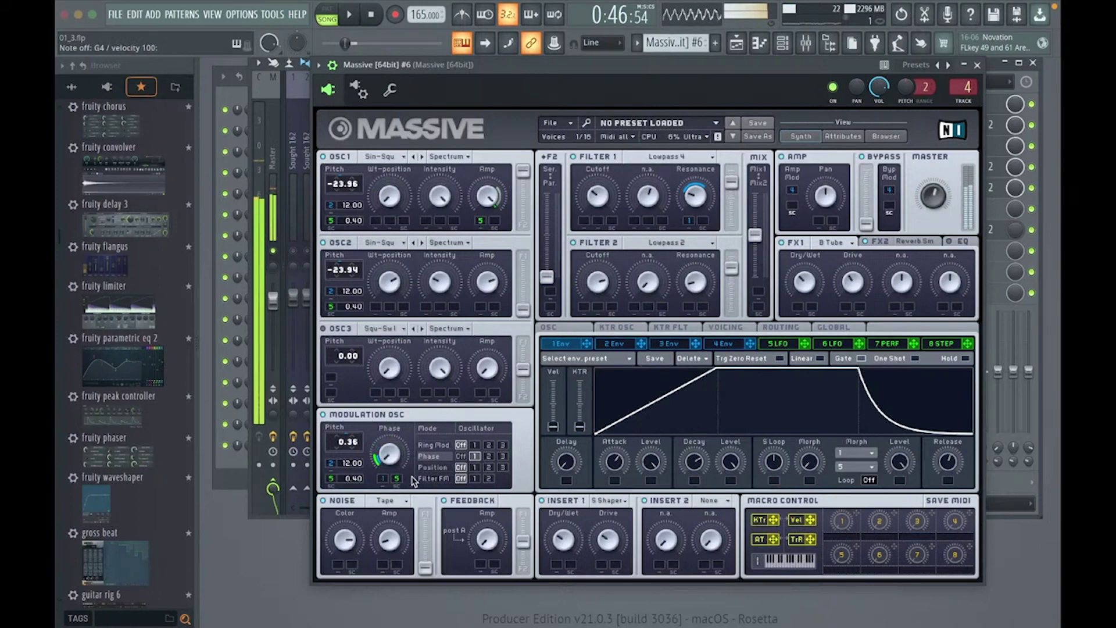
click(782, 345)
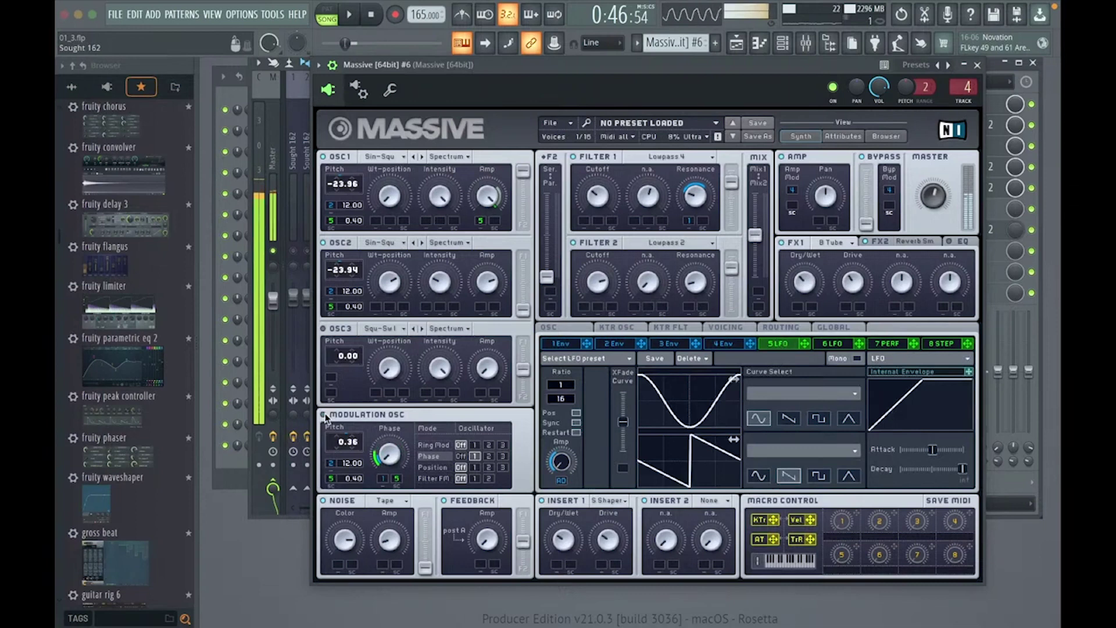
key(y)
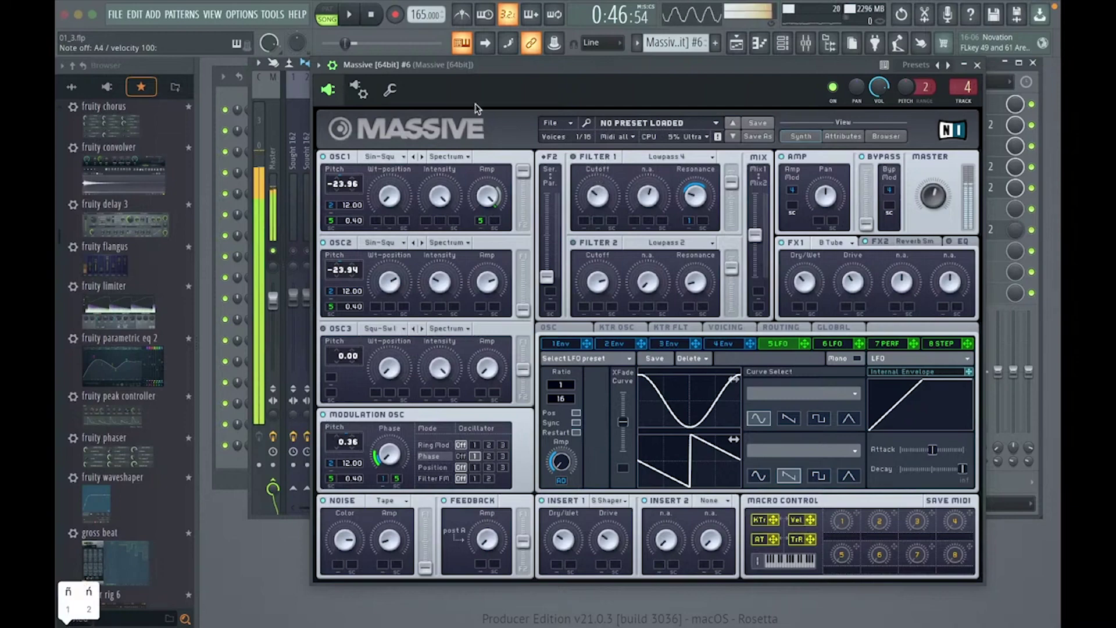
Shift the Massive #6 window aside, show its FX2 reverb settings and play notes to hear the patch.
drag(476, 68, 396, 67)
click(336, 443)
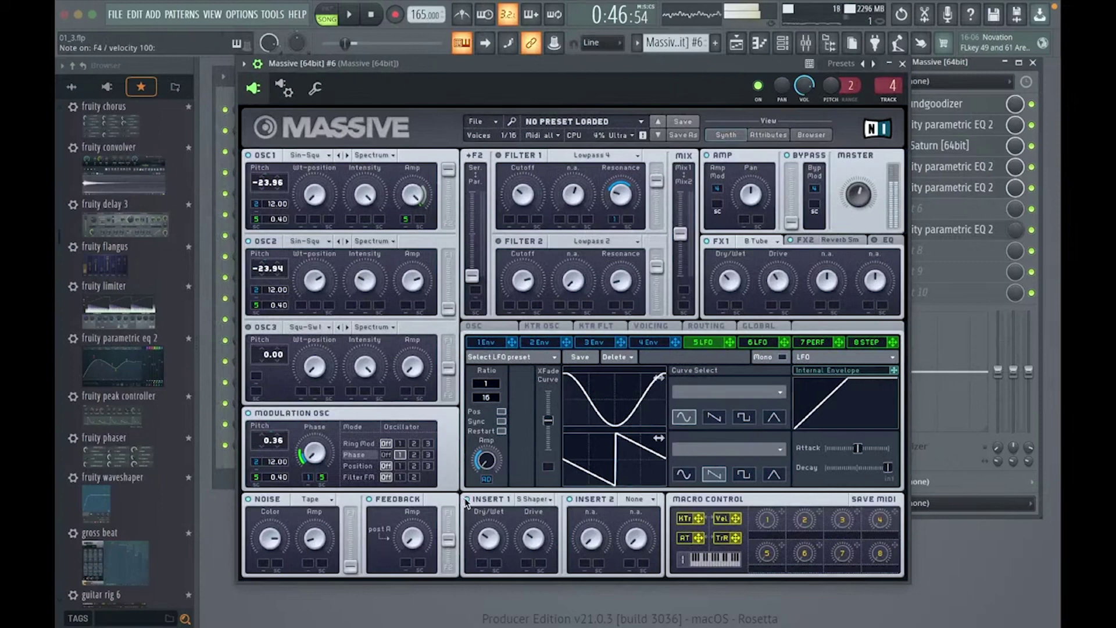
click(800, 243)
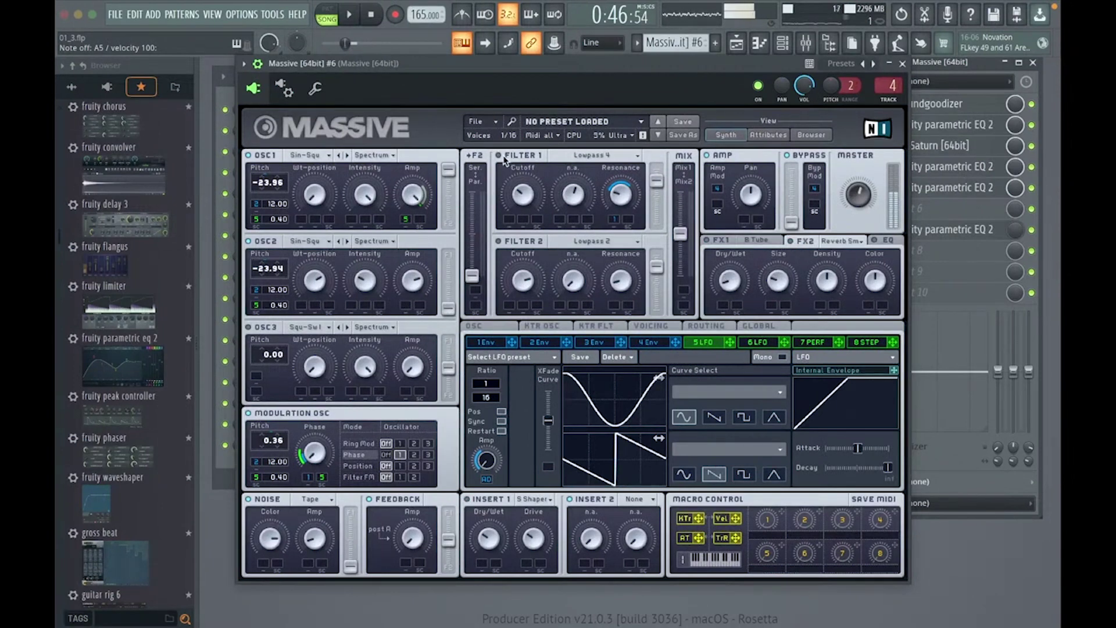
key(c)
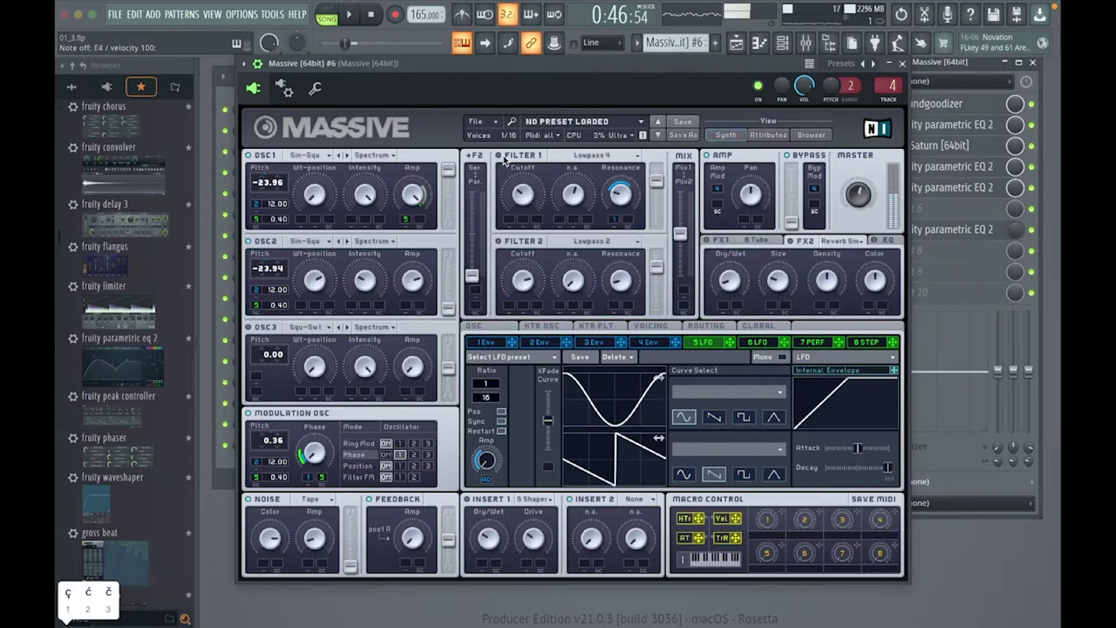
key(Escape)
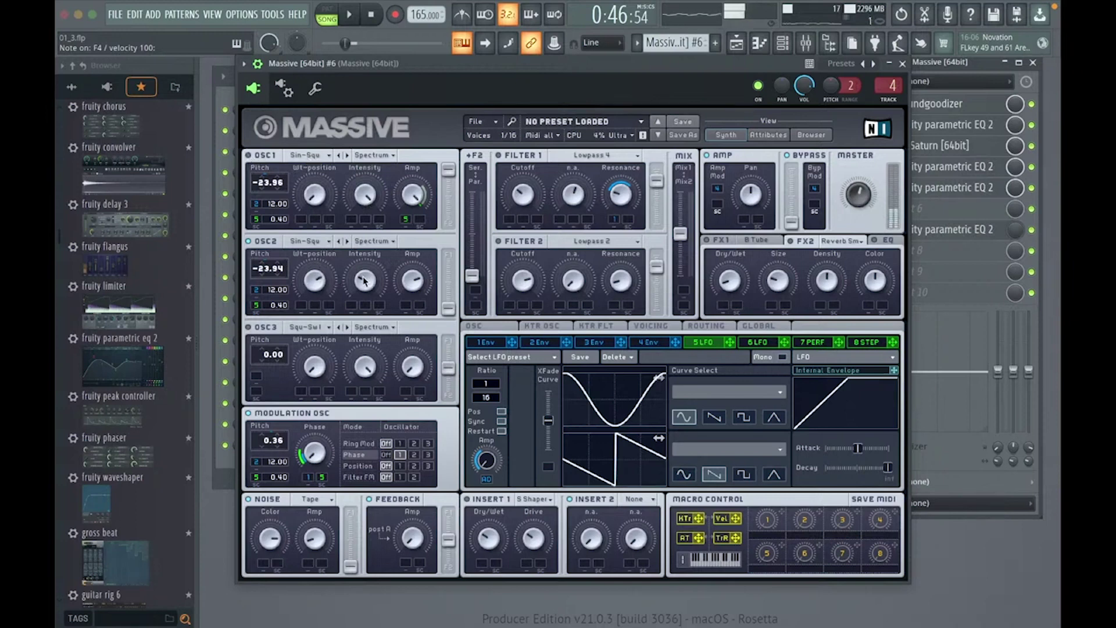
Adjust oscillator 2's Intensity to 0.30 and work the Drive of Insert 1 while playing notes on Massive #6.
drag(364, 283, 379, 211)
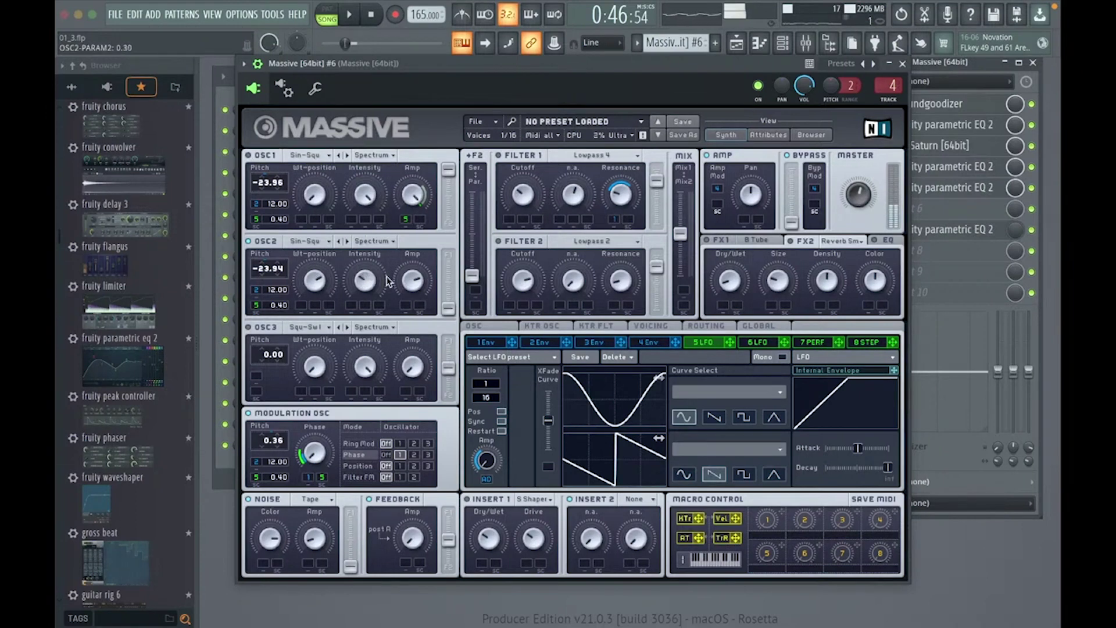
scroll(388, 277, up, 1)
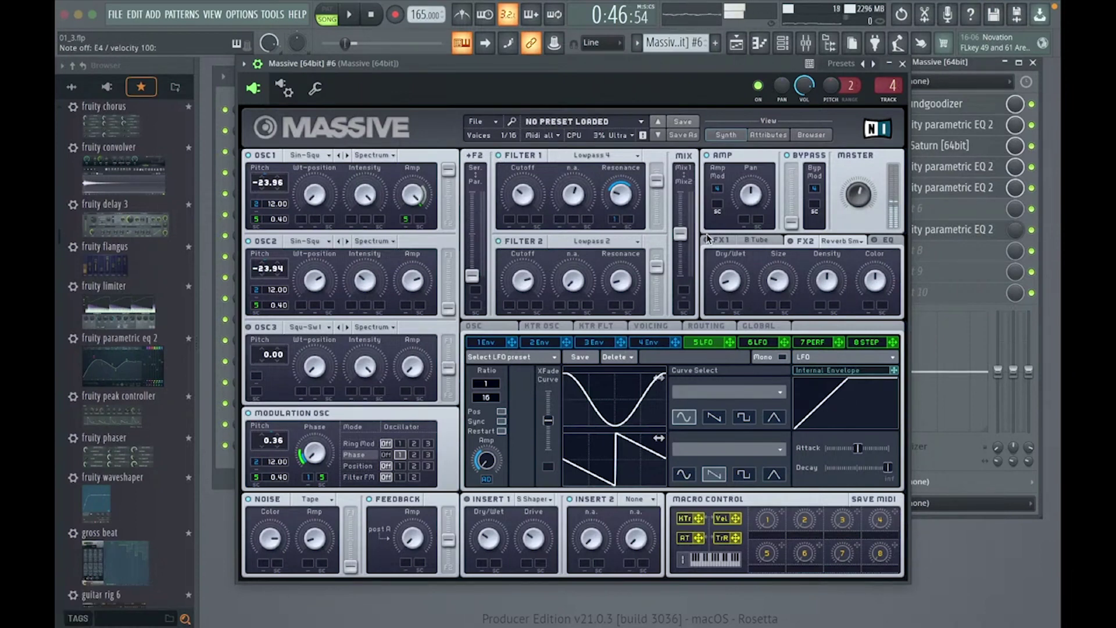
key(y)
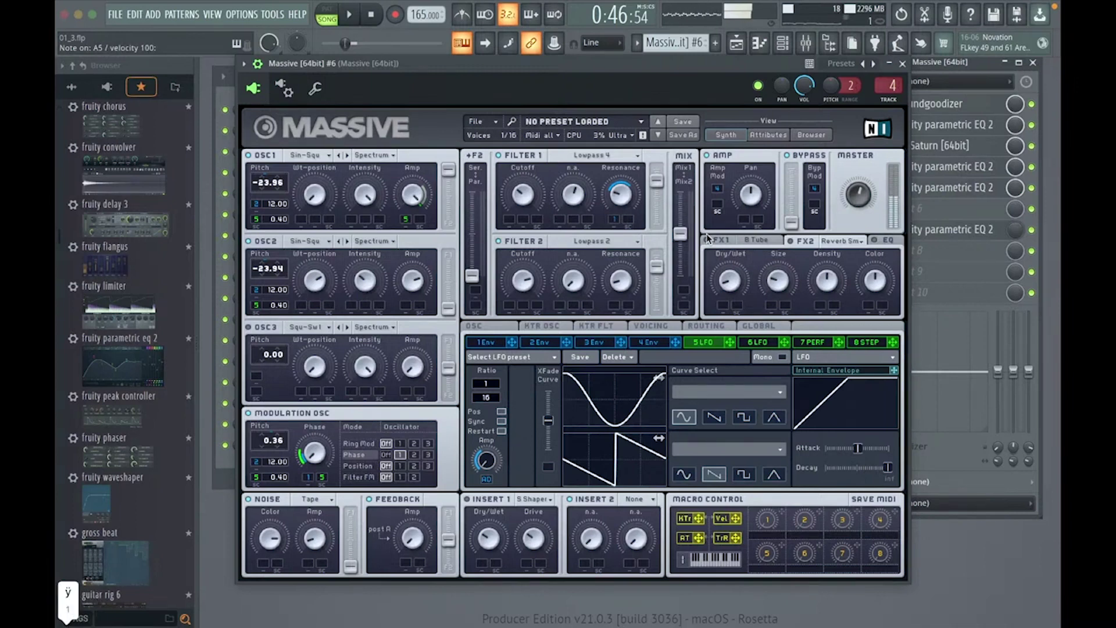
key(Escape)
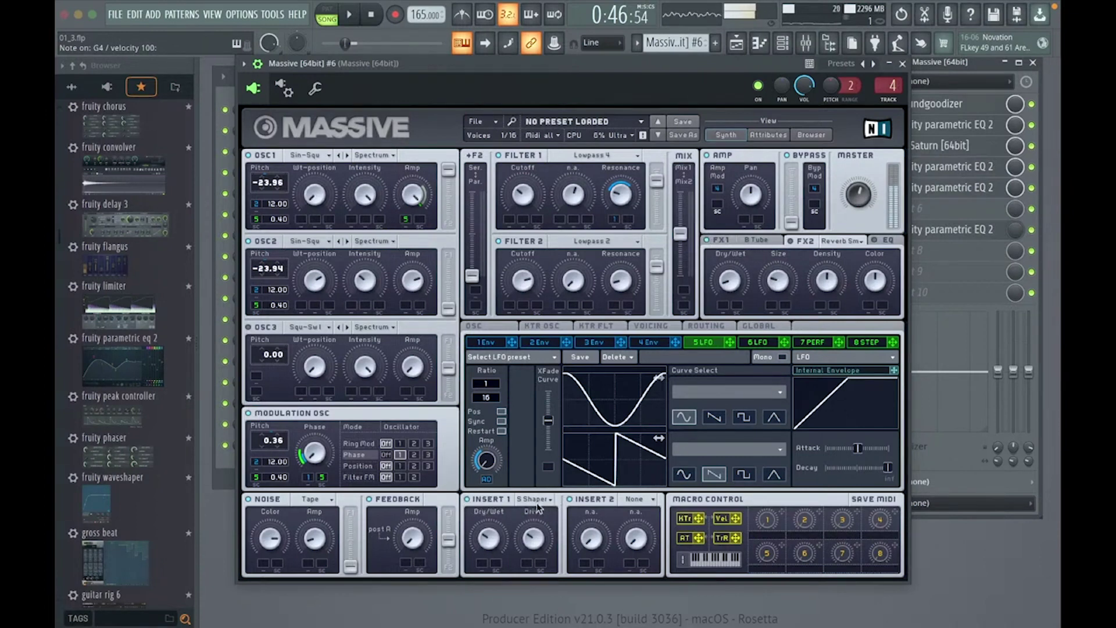
drag(535, 542, 556, 516)
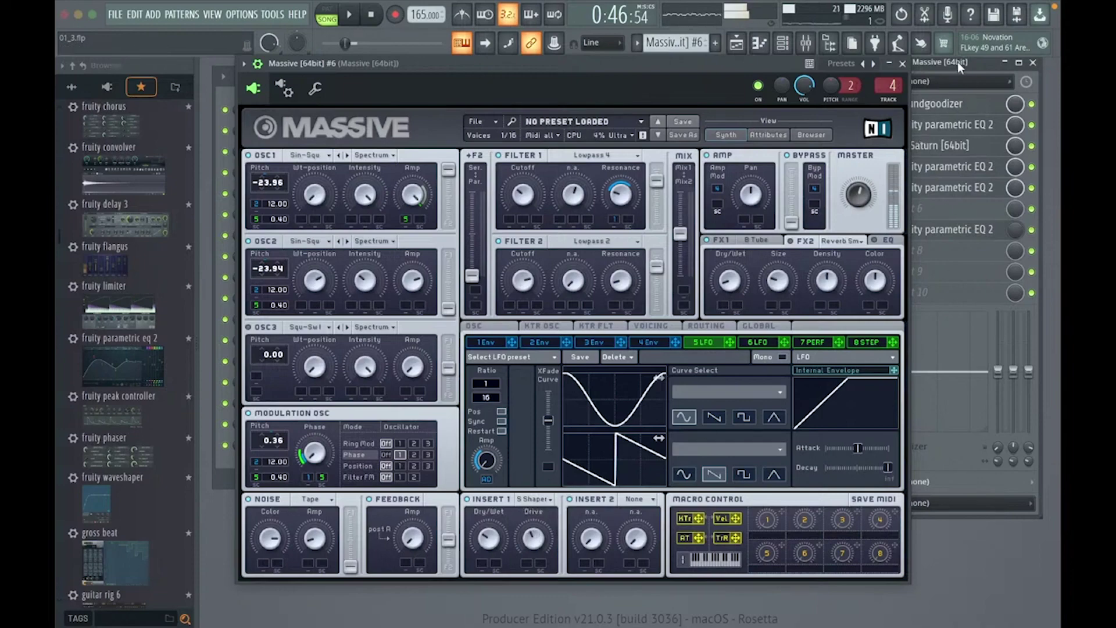
Inspect Soundgoodizer, the slot 2 parametric EQ and FF Saturn on the Massive mixer track, comparing the sound with Saturn off and on.
drag(739, 67, 1006, 483)
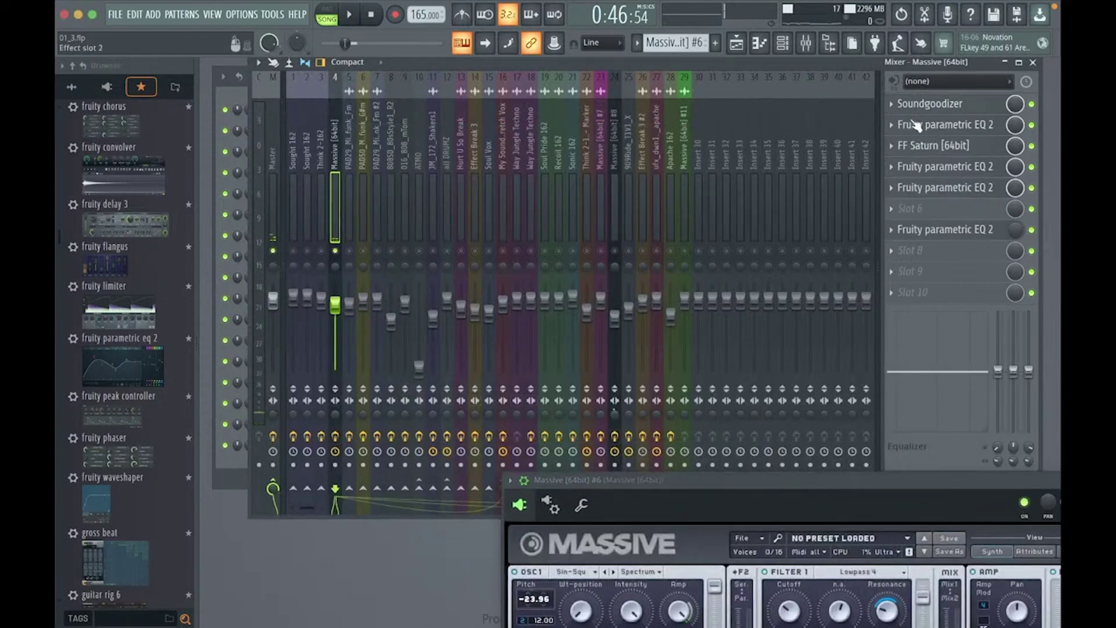
click(929, 104)
click(947, 124)
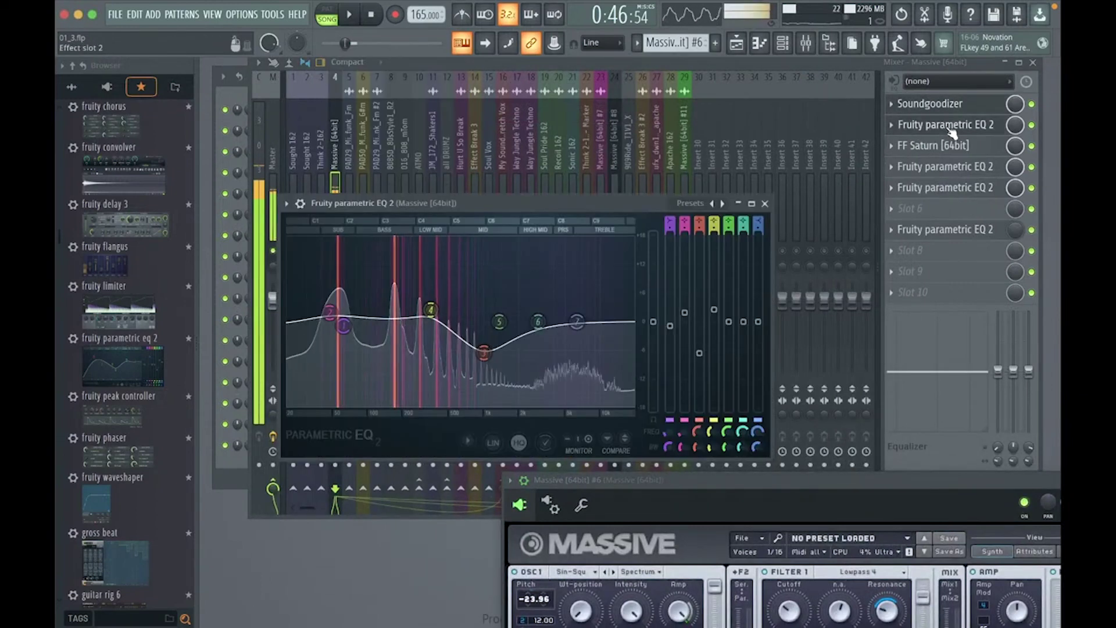
click(948, 125)
click(958, 149)
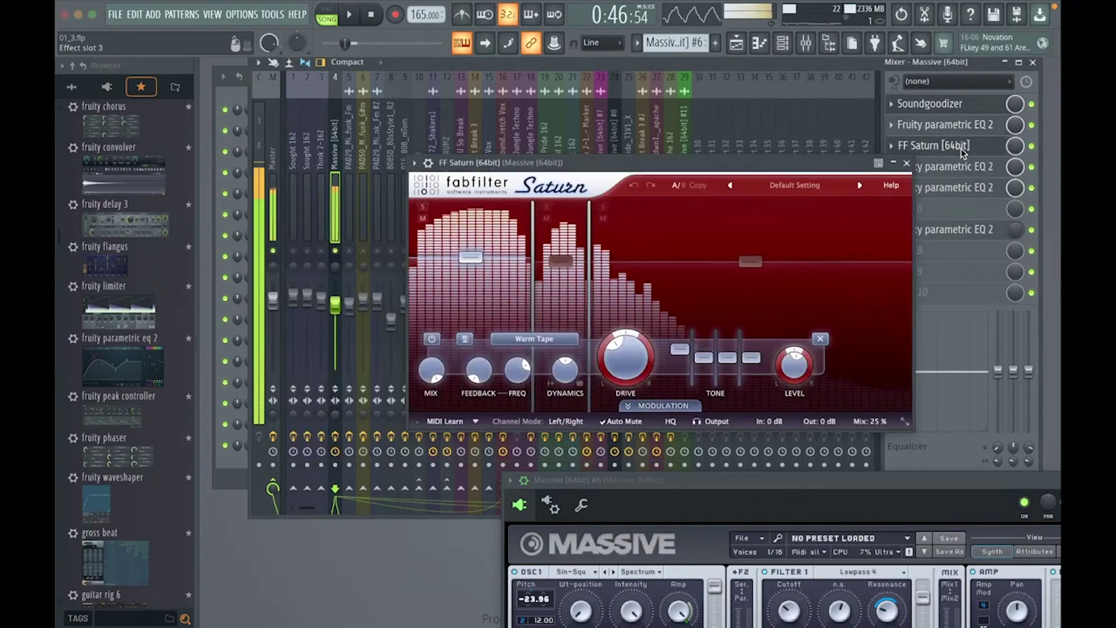
click(1033, 147)
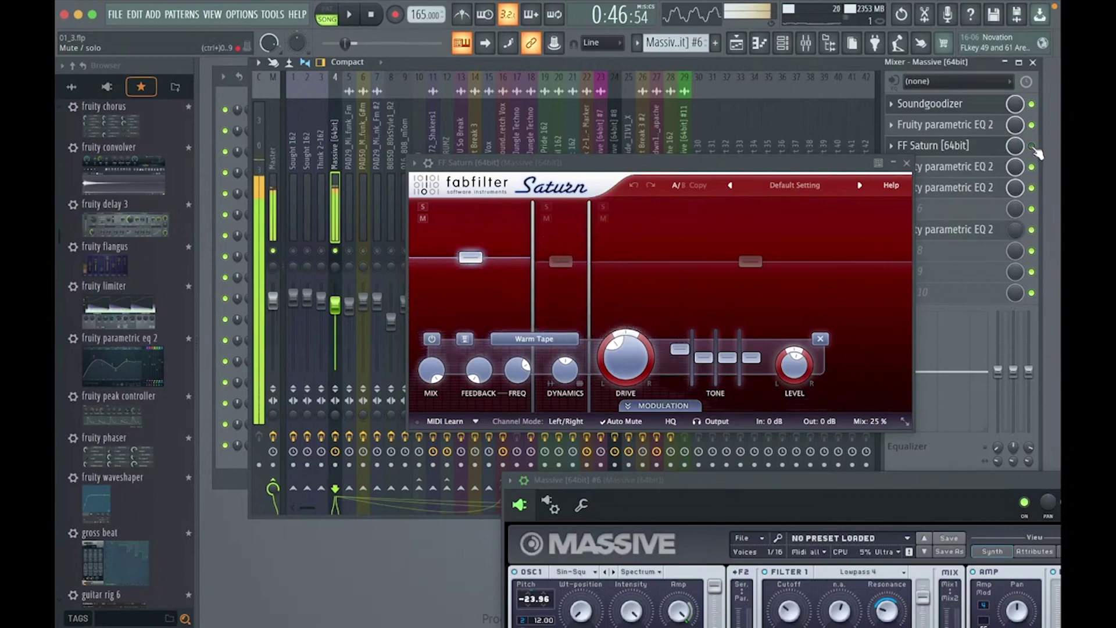
click(1033, 147)
Arrange the synth and FF Saturn windows so both are accessible, and raise Saturn's band 3 level to +10.03 dB.
drag(793, 481, 643, 71)
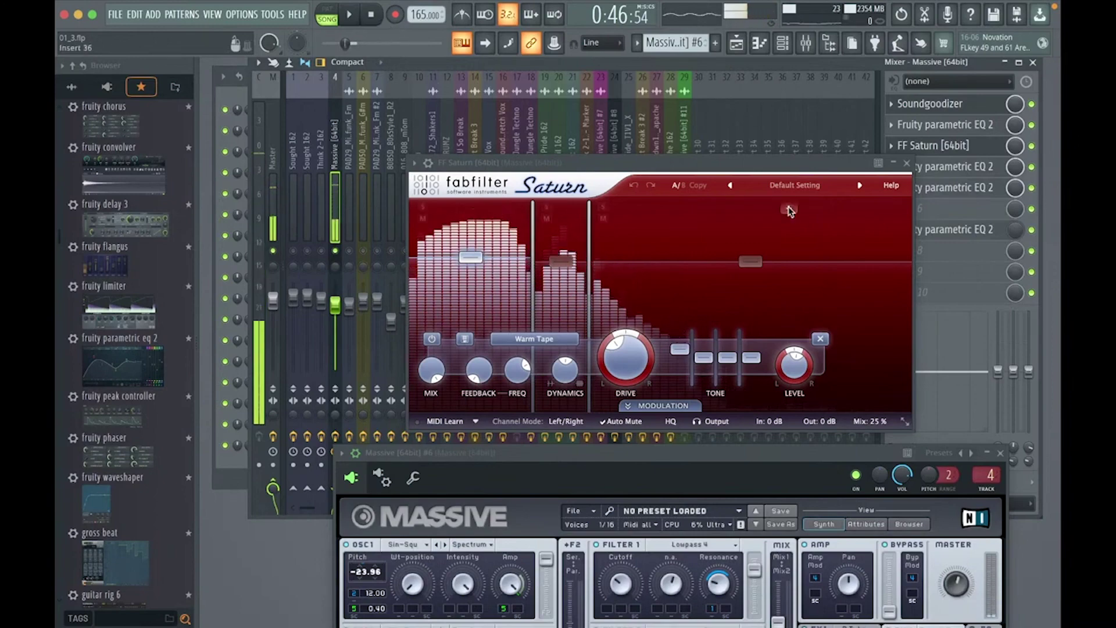
drag(819, 465, 772, 320)
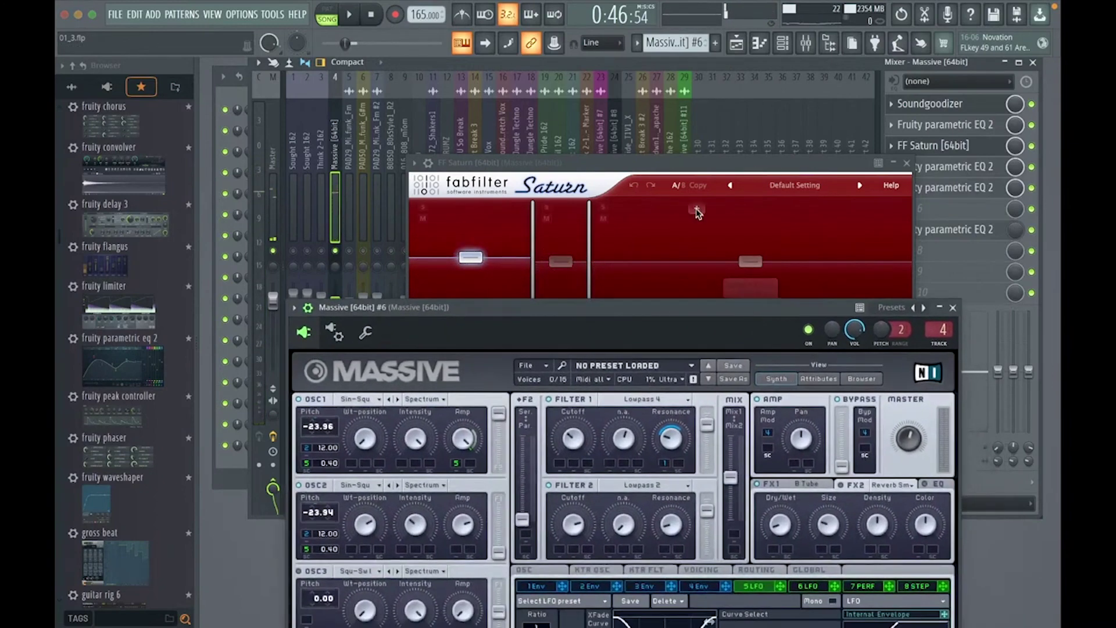
drag(691, 171, 664, 104)
drag(734, 196, 731, 189)
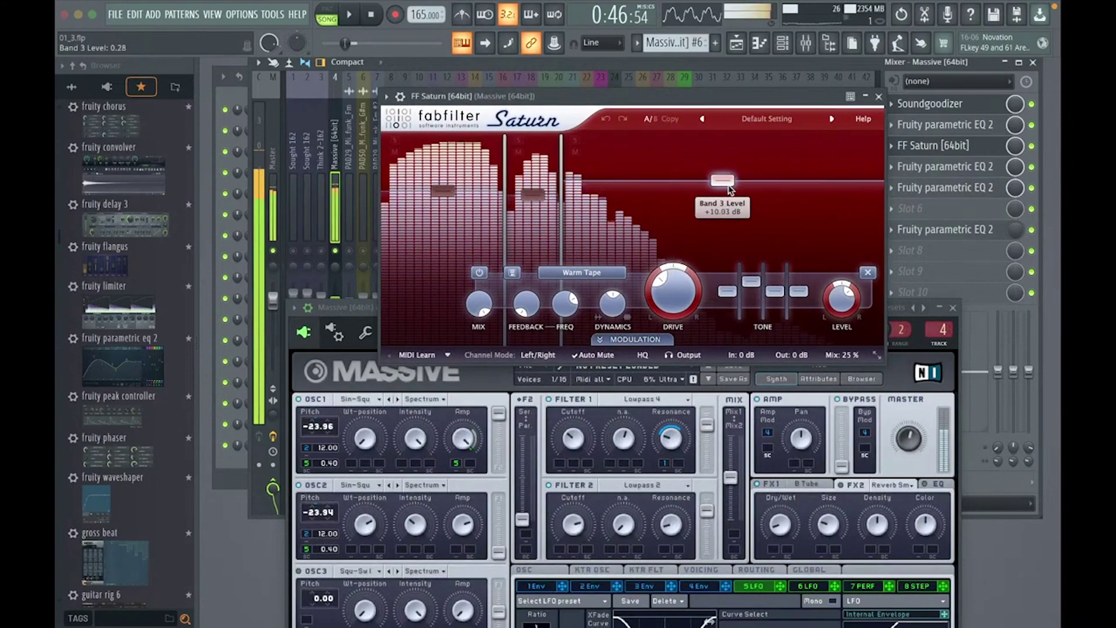
Close FF Saturn and examine the parametric EQs in effect slots 4, 5 and 7 of the Massive mixer track.
click(942, 166)
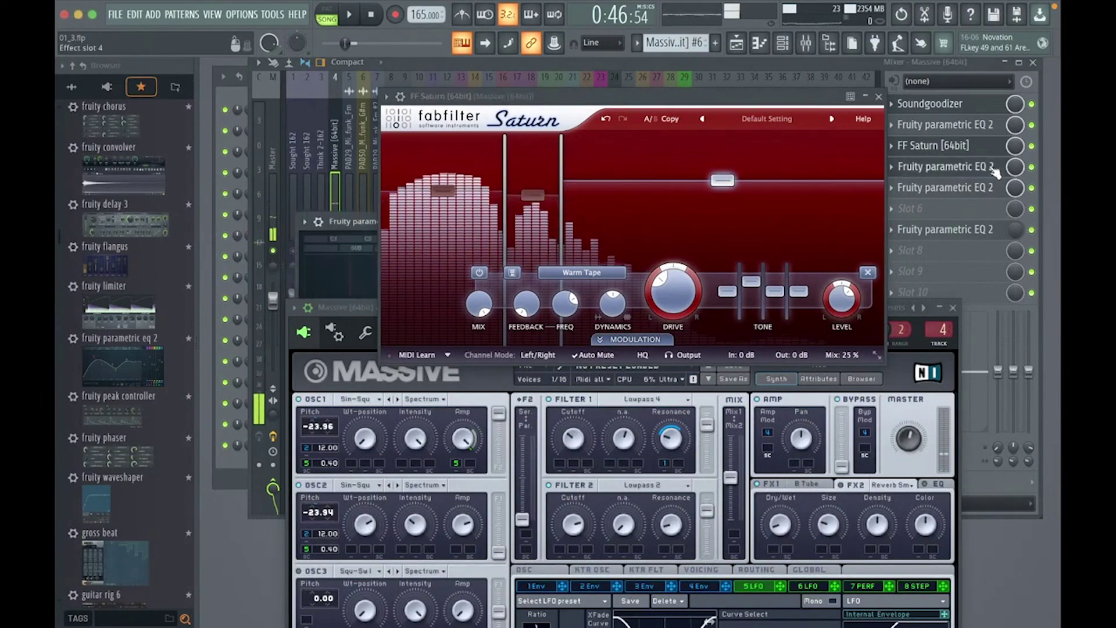
click(879, 97)
drag(621, 217, 621, 86)
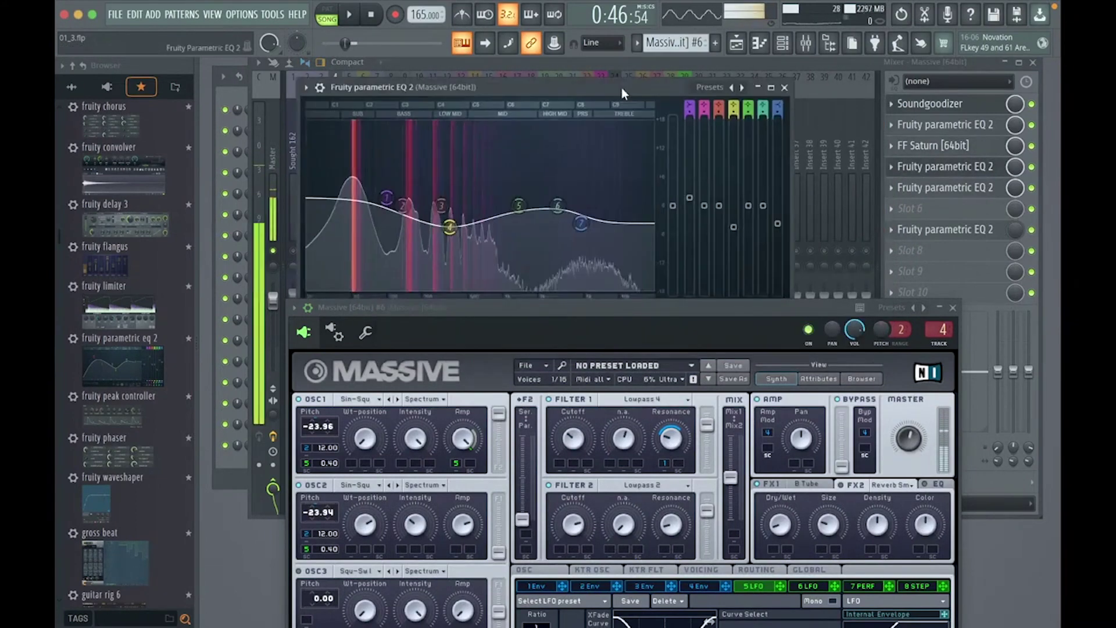
click(942, 188)
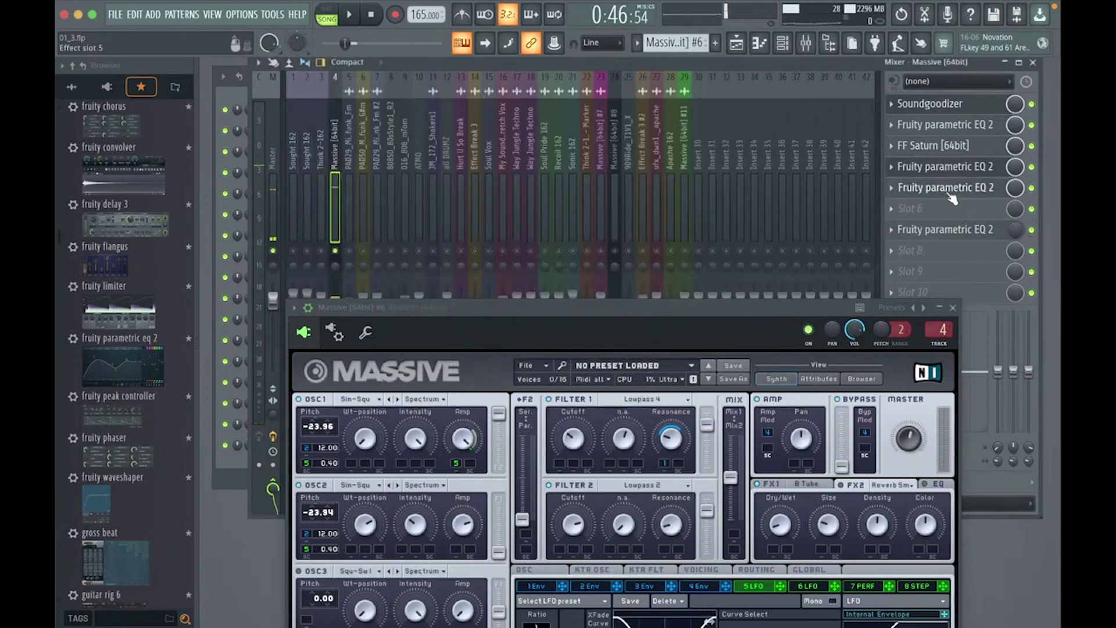
drag(612, 256, 606, 67)
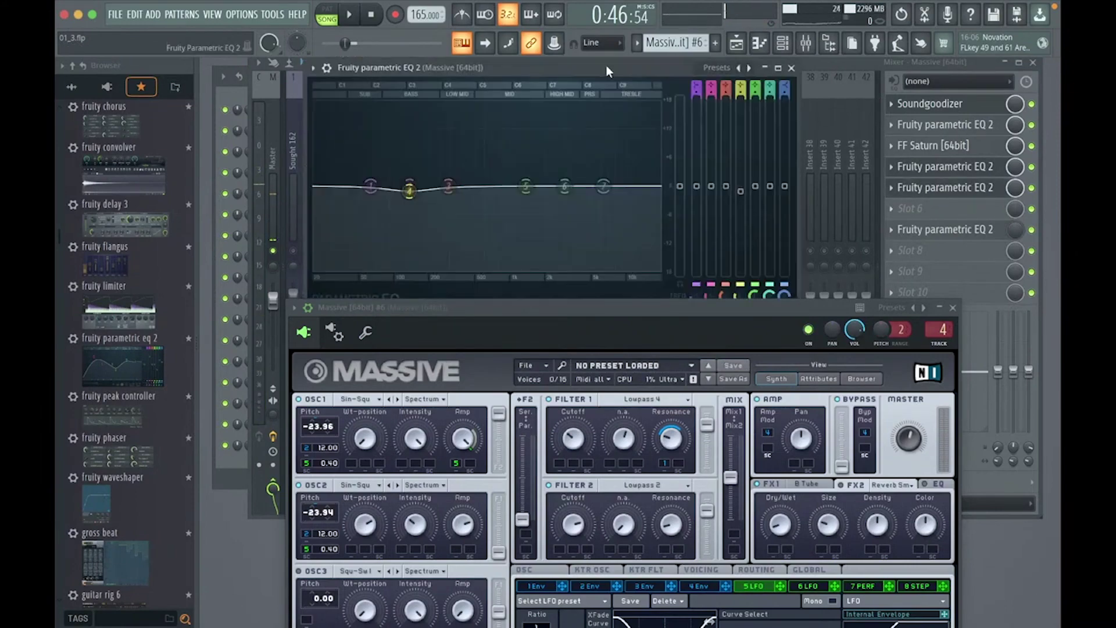
click(793, 68)
click(946, 191)
click(948, 188)
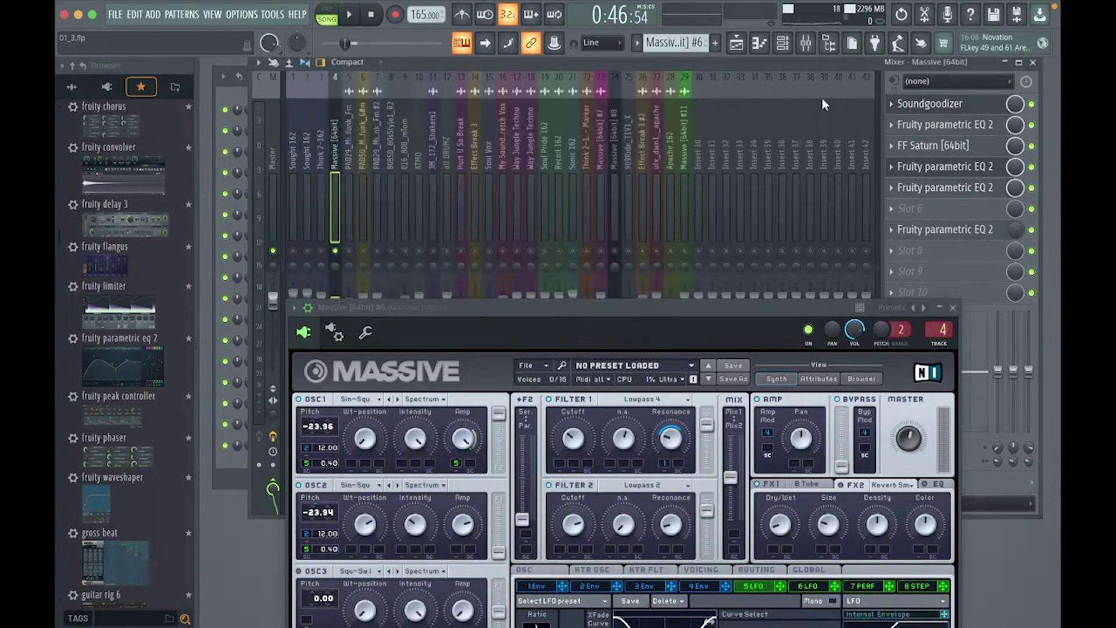
click(958, 232)
click(958, 232)
Close the Massive #6 synth, unsolo its mixer track and close the mixer to return to the playlist.
drag(830, 319, 807, 75)
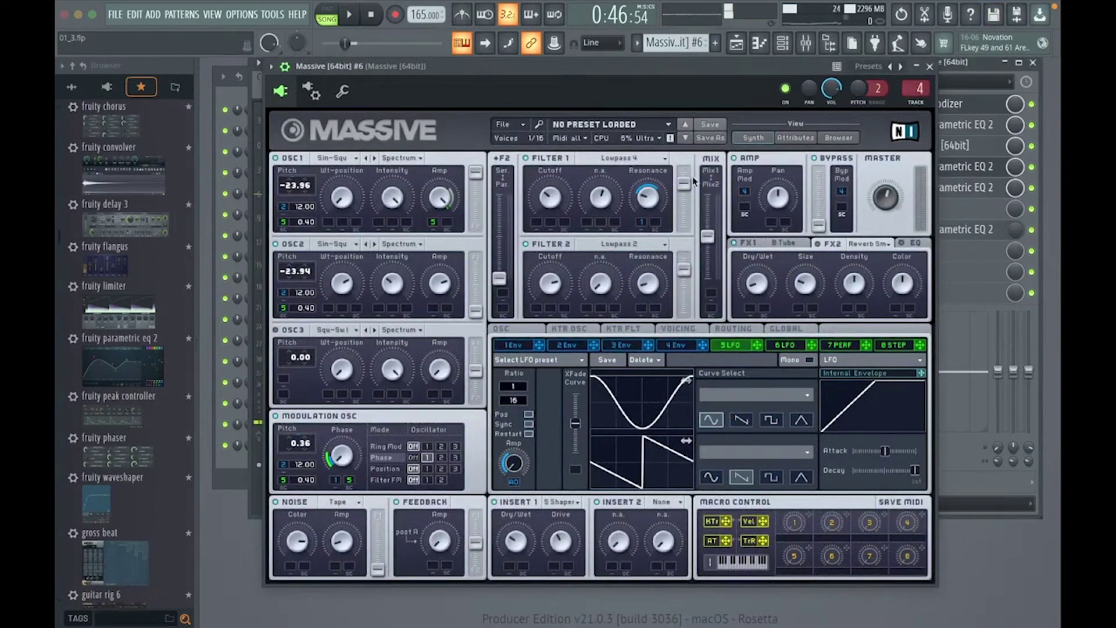
drag(692, 66, 672, 92)
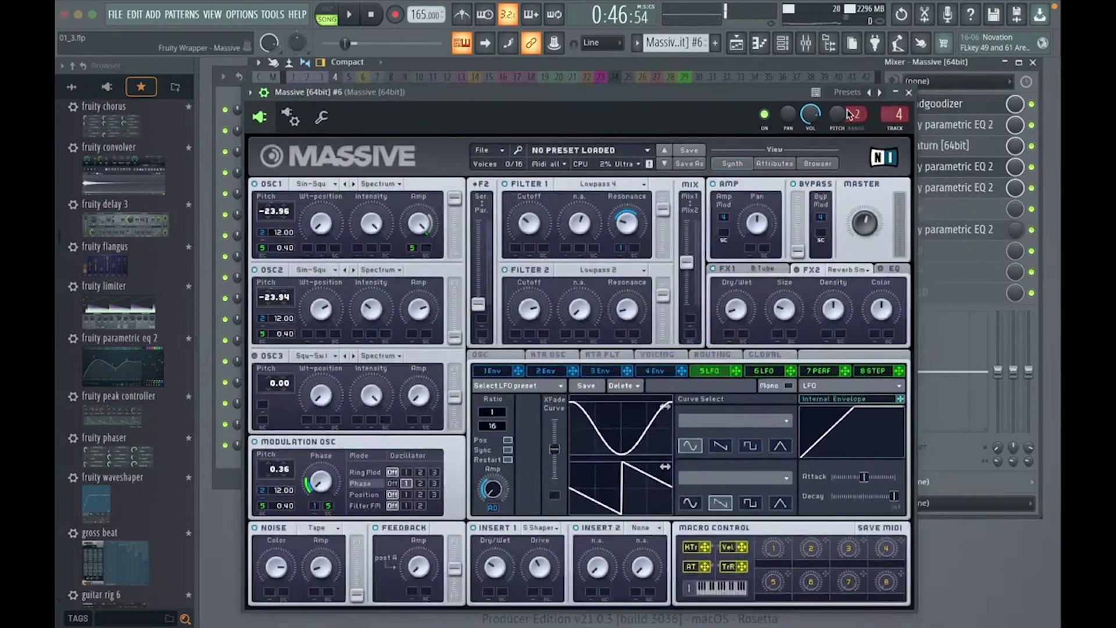
click(911, 92)
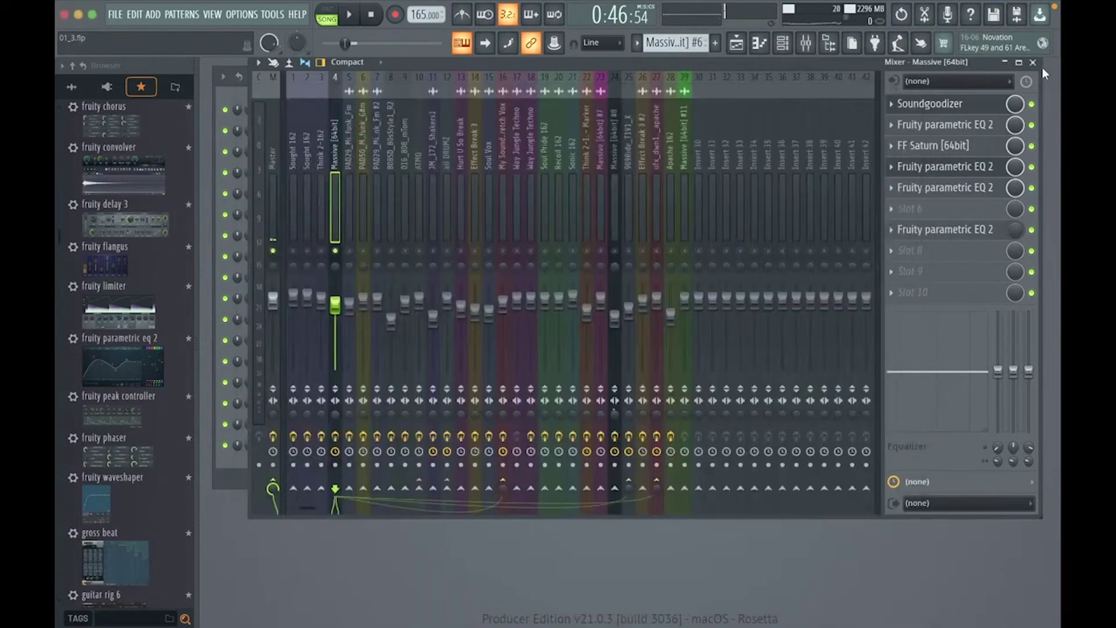
right_click(342, 252)
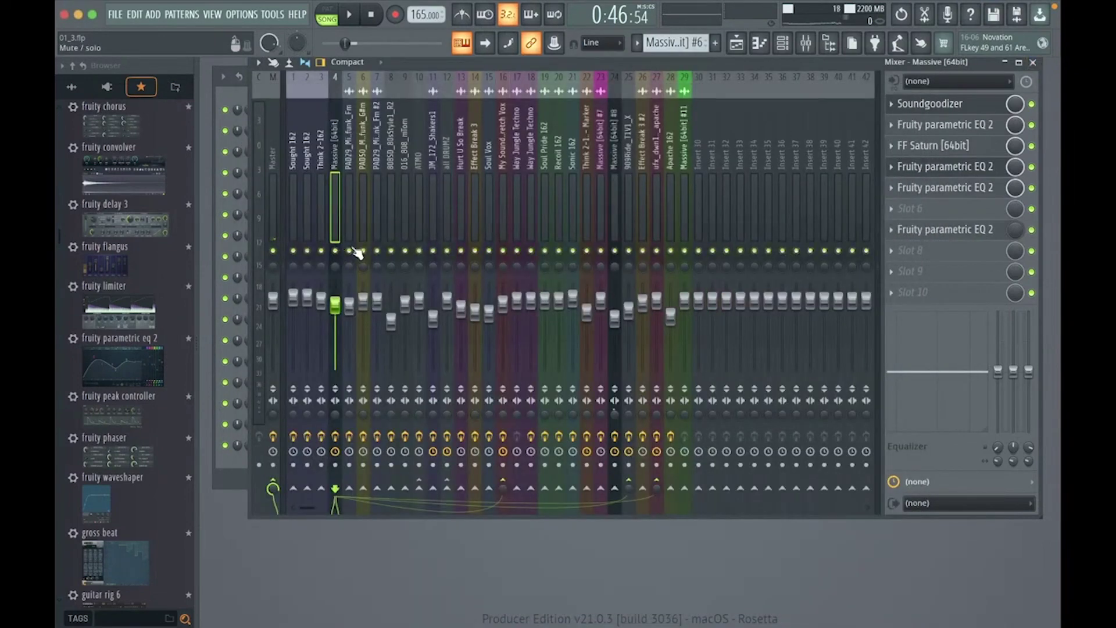
click(1034, 63)
click(785, 87)
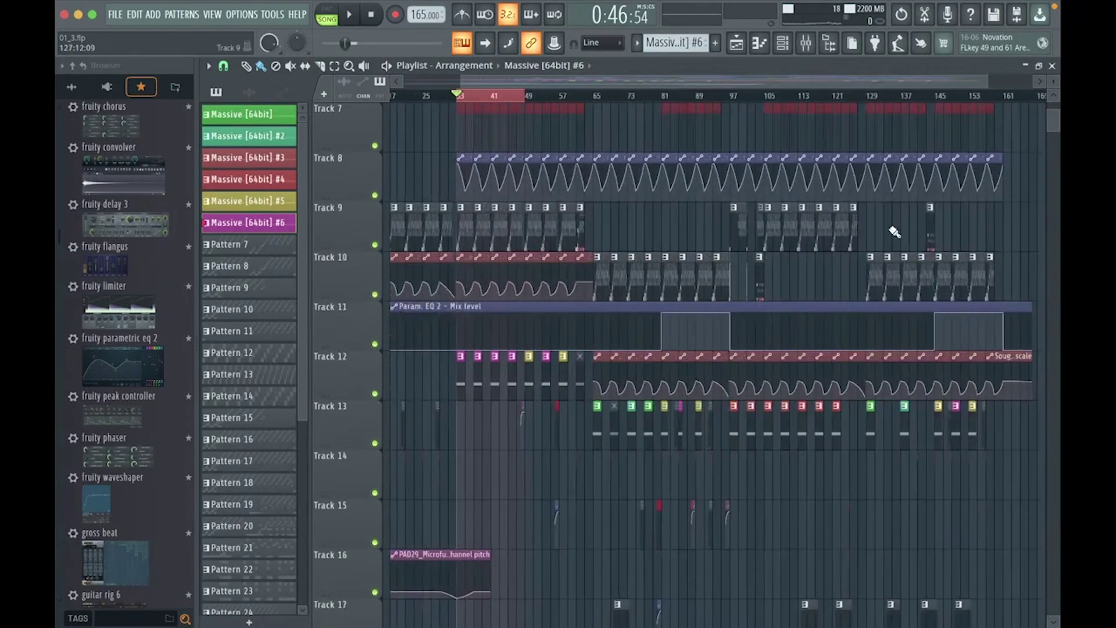
Play the arrangement from bar 97, solo Track 13, stop playback and pick the Massive #4 clip.
click(746, 97)
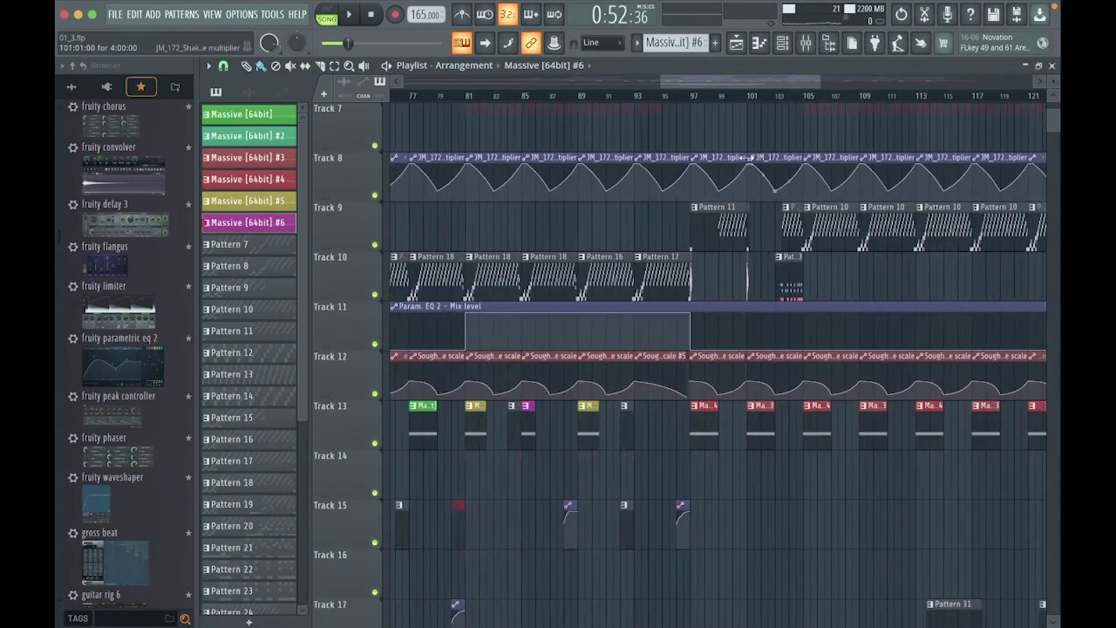
click(698, 97)
key(space)
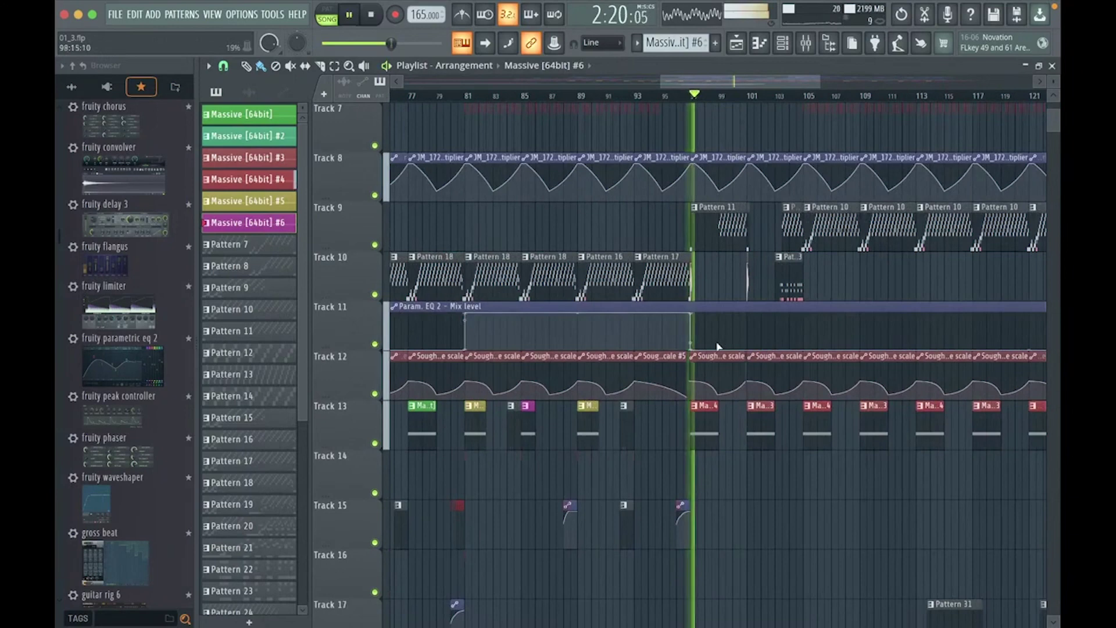
right_click(374, 443)
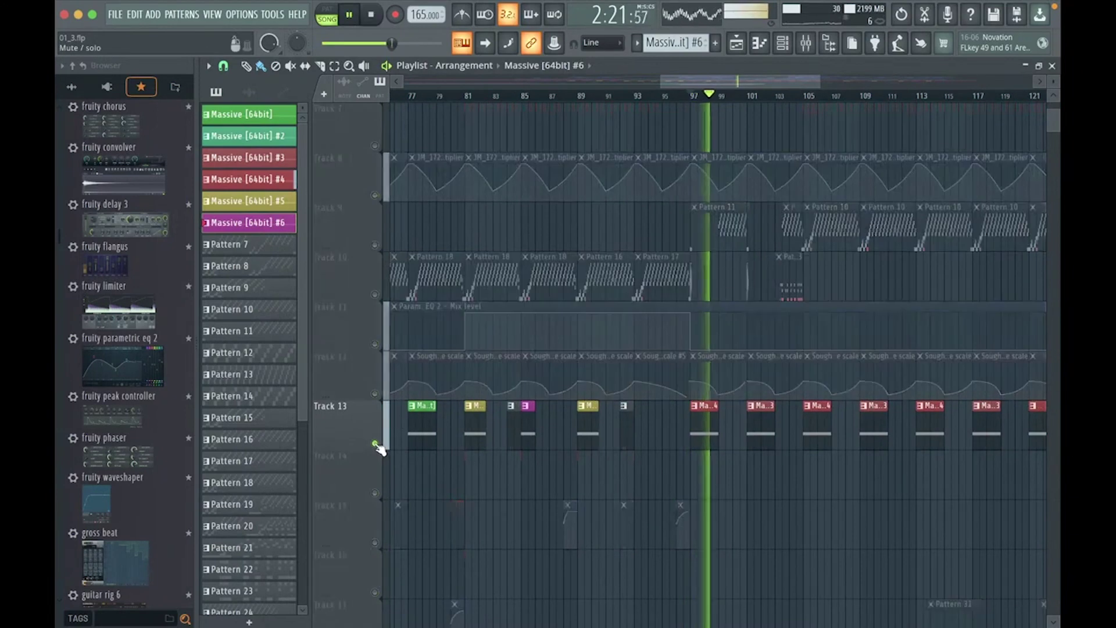
key(space)
click(707, 432)
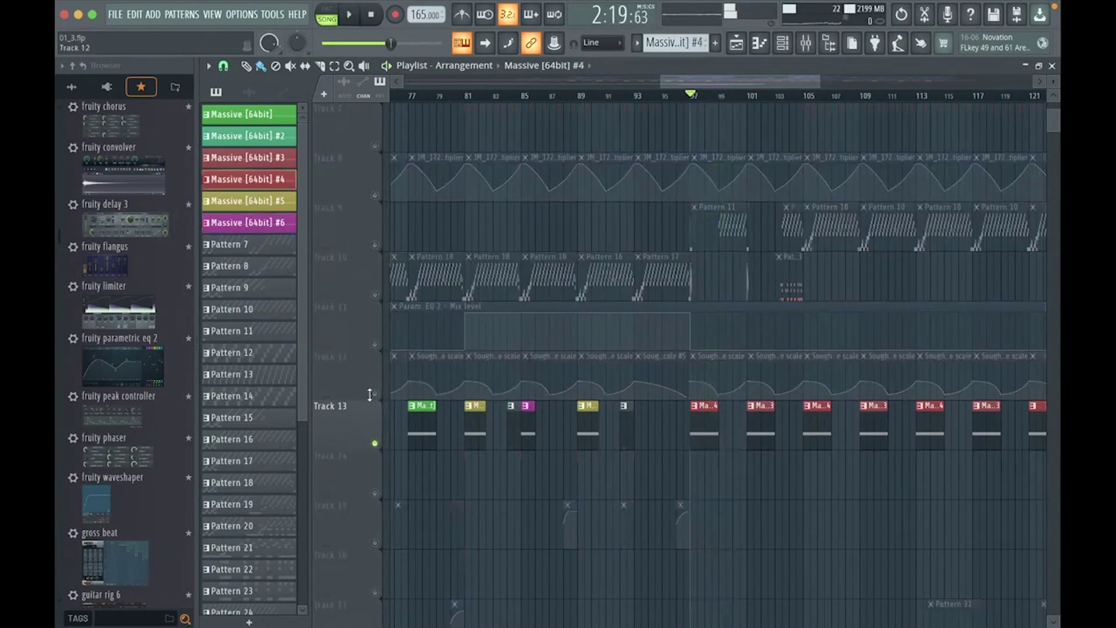